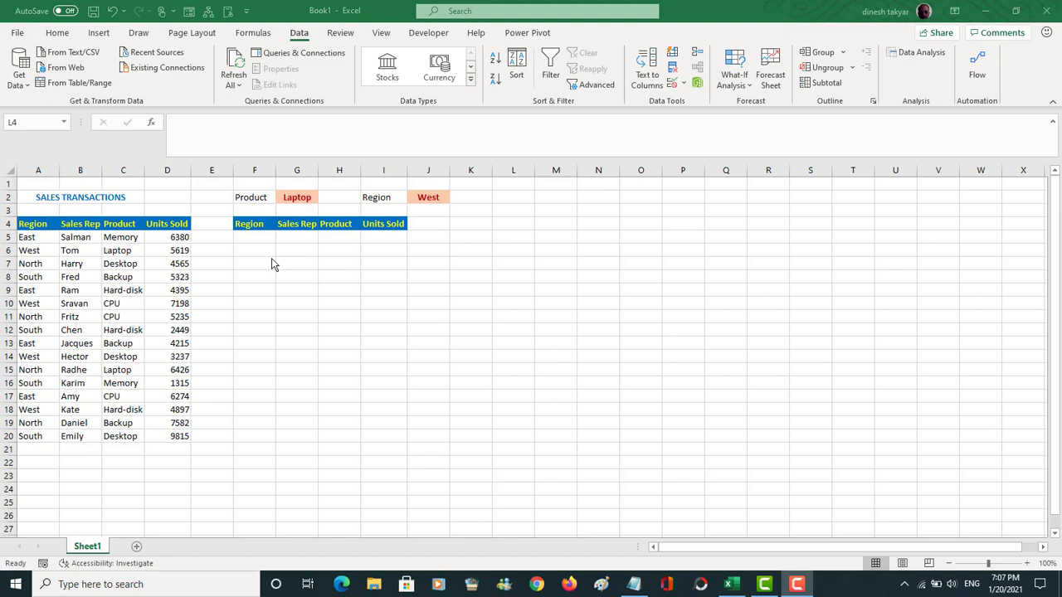
# Step: Start a FILTER formula in F5 with the sales table A5:D20 as its array
pyautogui.click(253, 238)
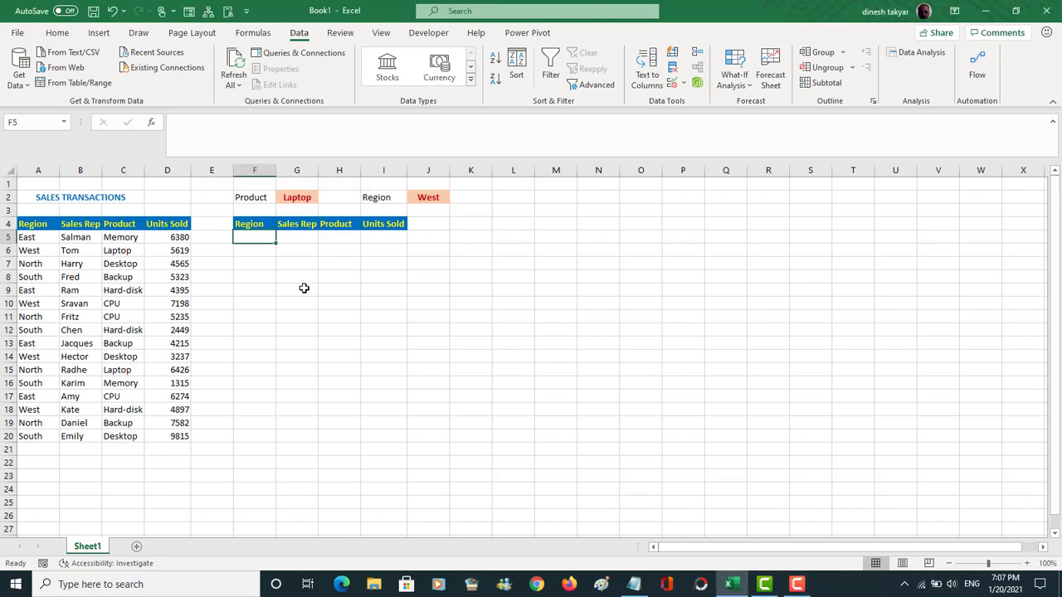
pyautogui.write('=')
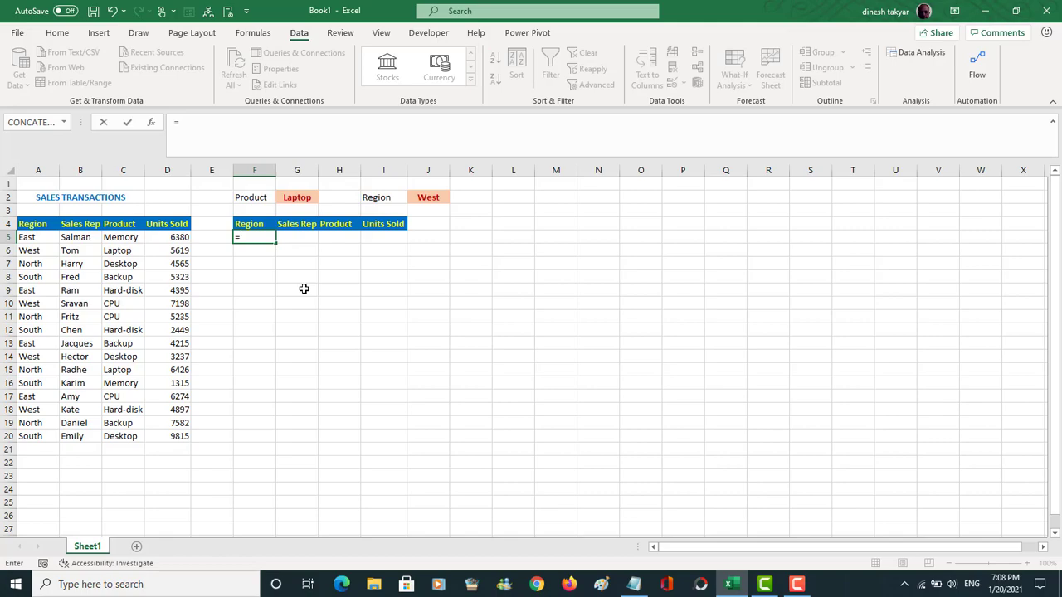
pyautogui.write('fi')
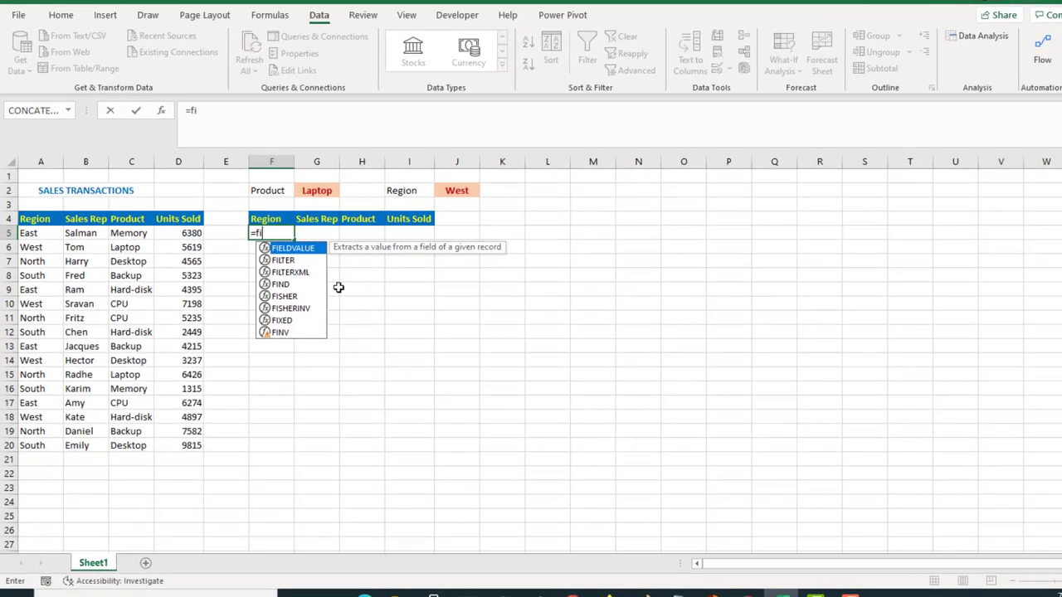
pyautogui.press('Down')
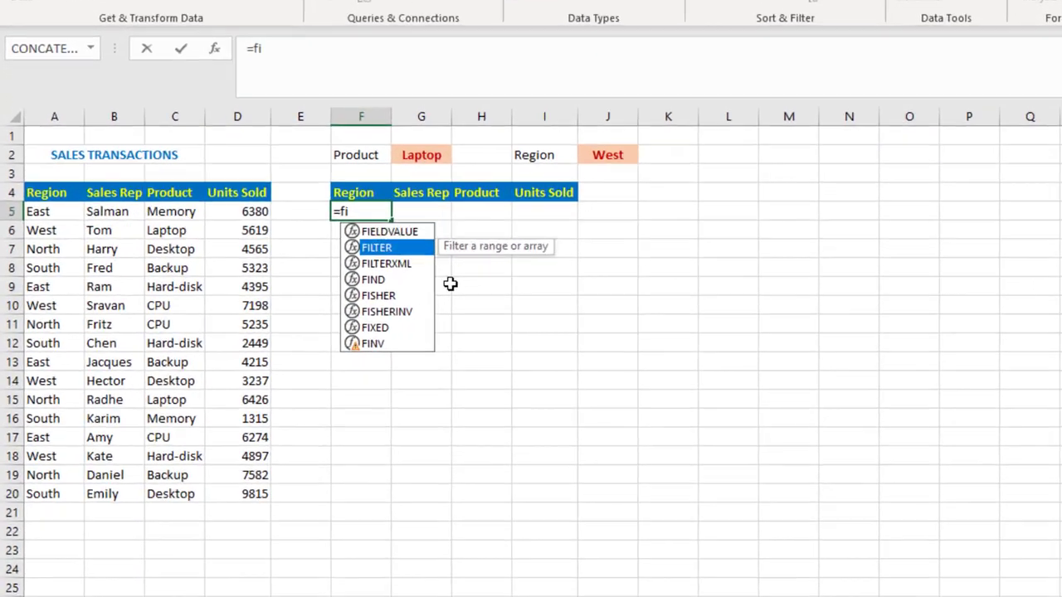
pyautogui.press('Tab')
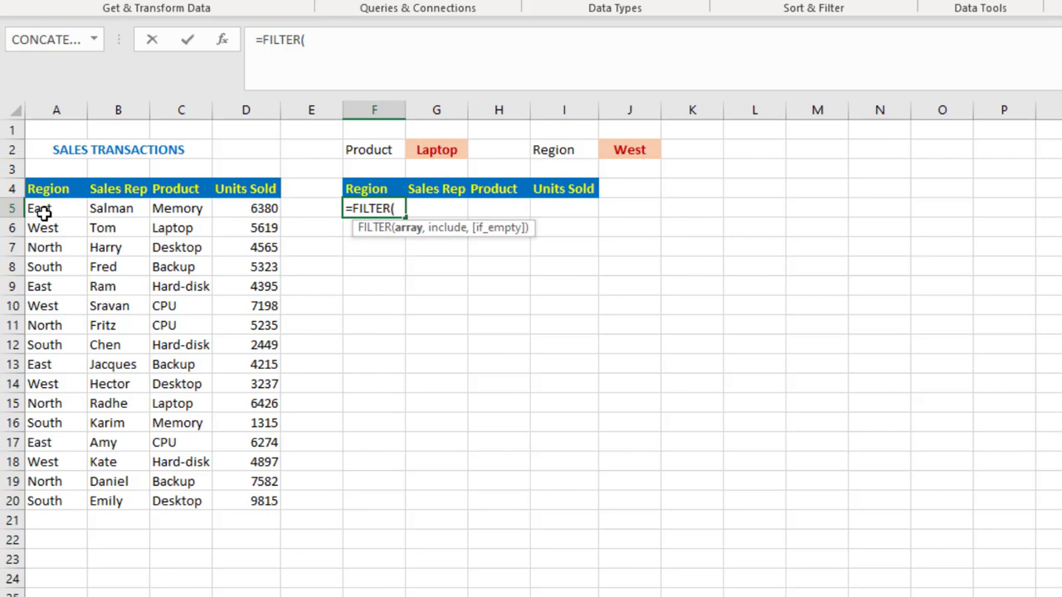
pyautogui.moveTo(41, 209)
pyautogui.mouseDown()
pyautogui.moveTo(259, 245)
pyautogui.moveTo(250, 496)
pyautogui.mouseUp()
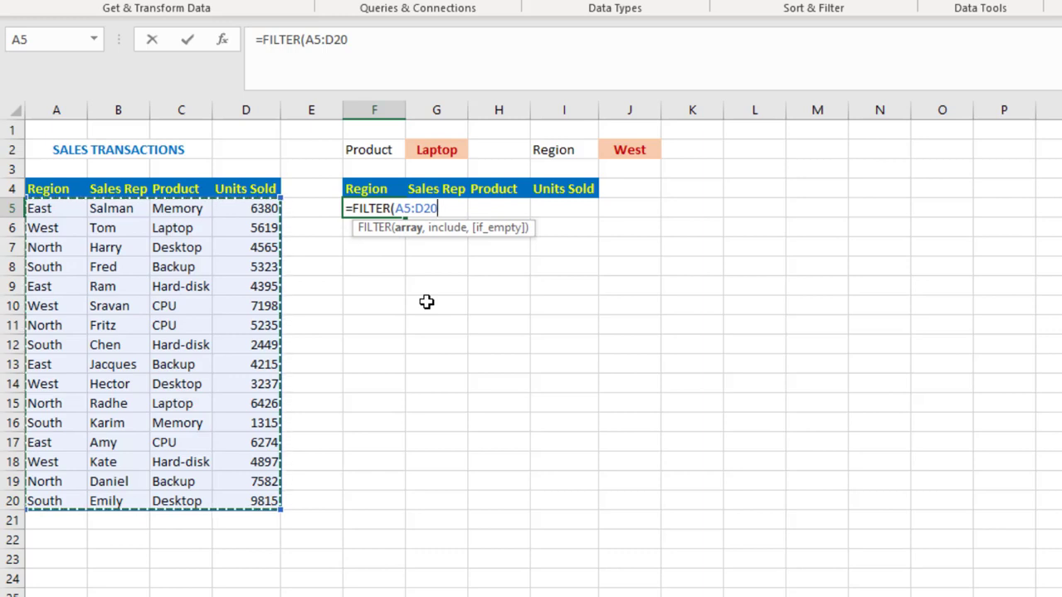
pyautogui.write(',')
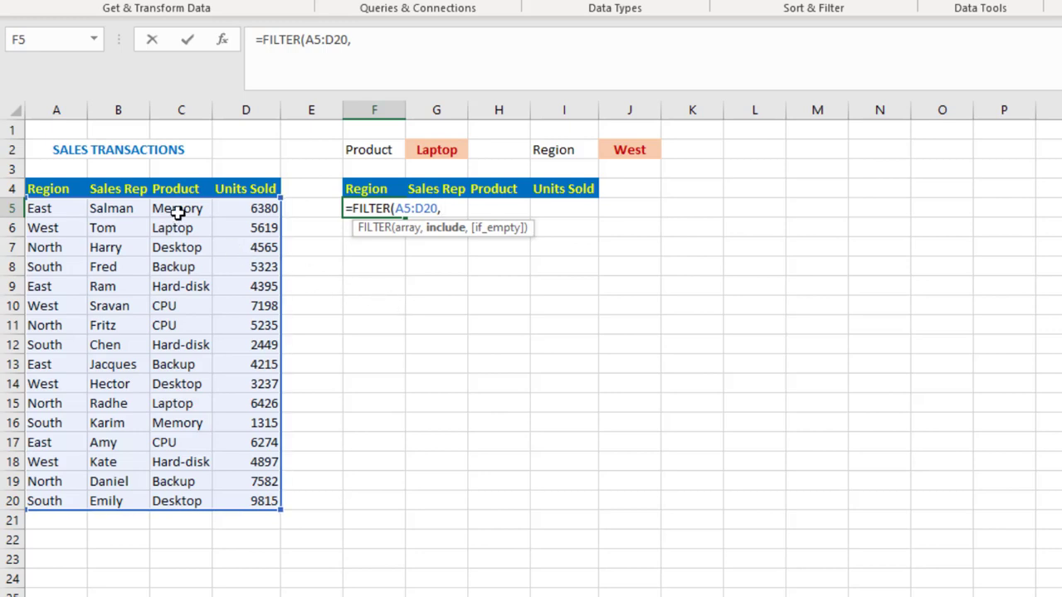
# Step: Complete =FILTER(A5:D20,C5:C20=G2,"") in F5, spilling the Tom and Radhe Laptop rows
pyautogui.moveTo(177, 208); pyautogui.dragTo(171, 501)
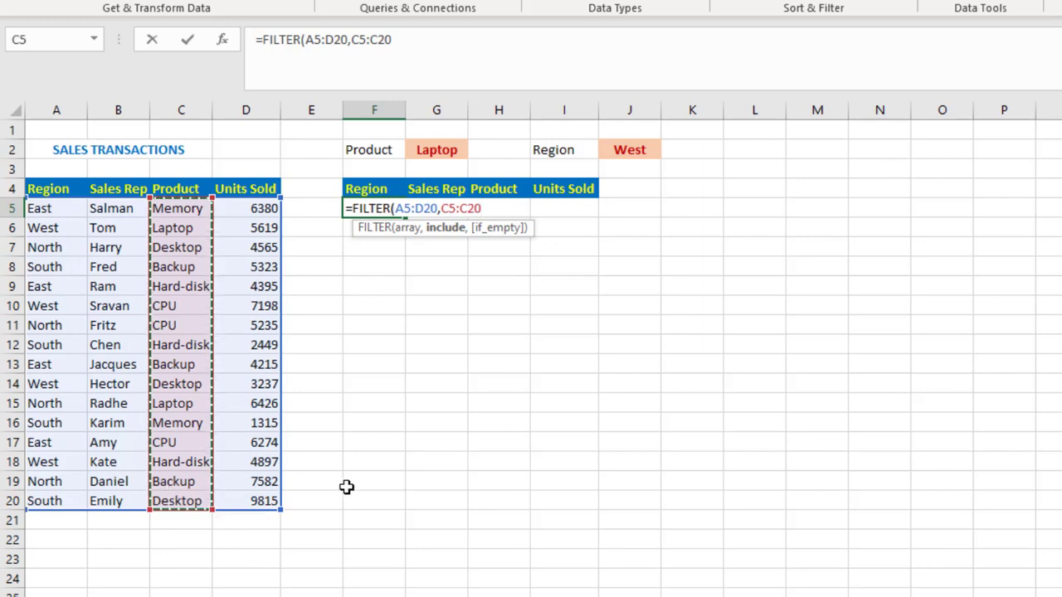
pyautogui.write('=')
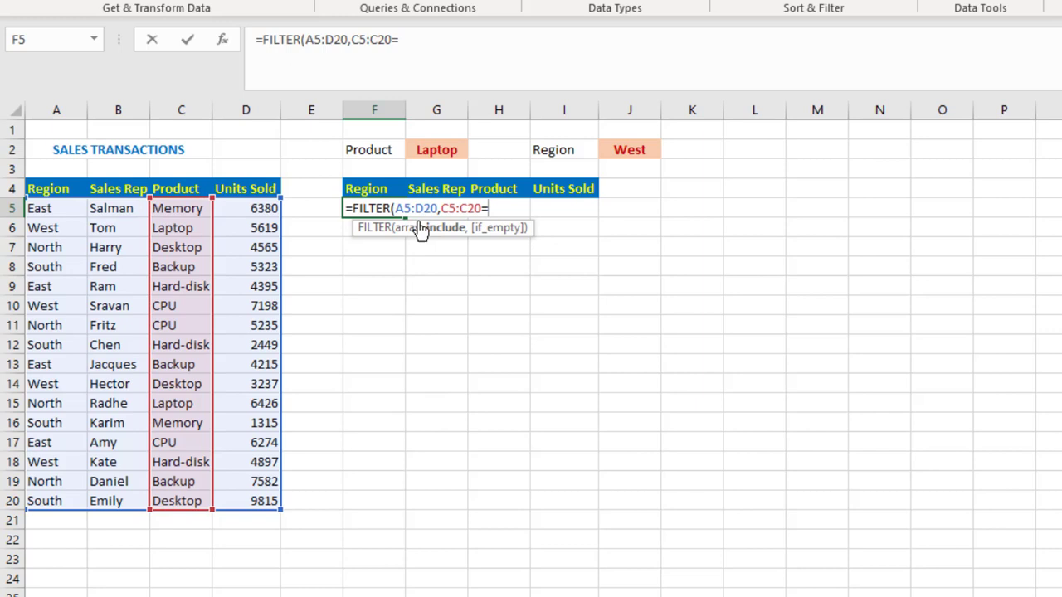
pyautogui.click(438, 151)
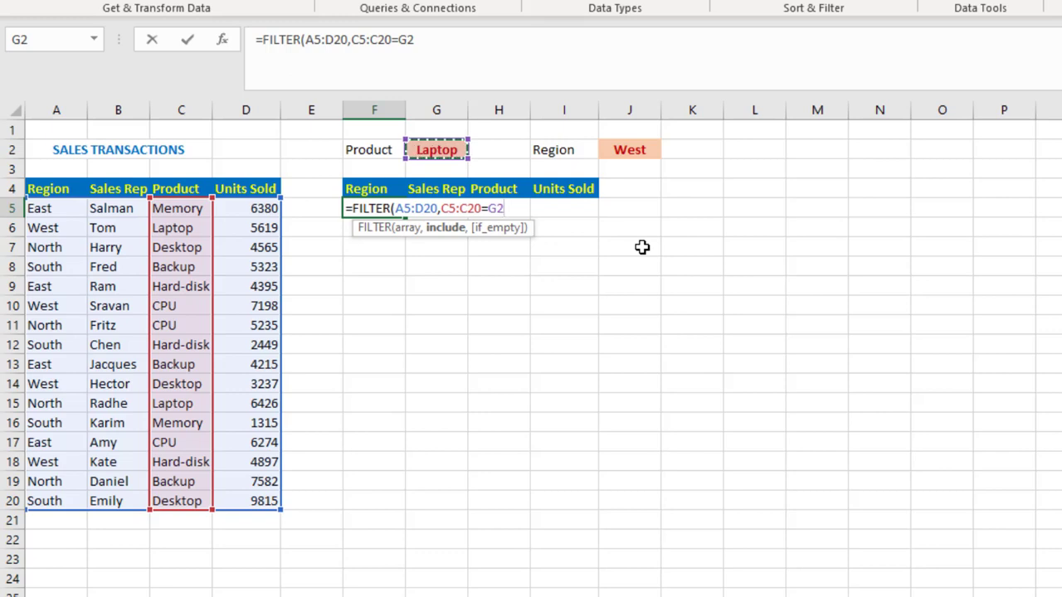
pyautogui.write(',')
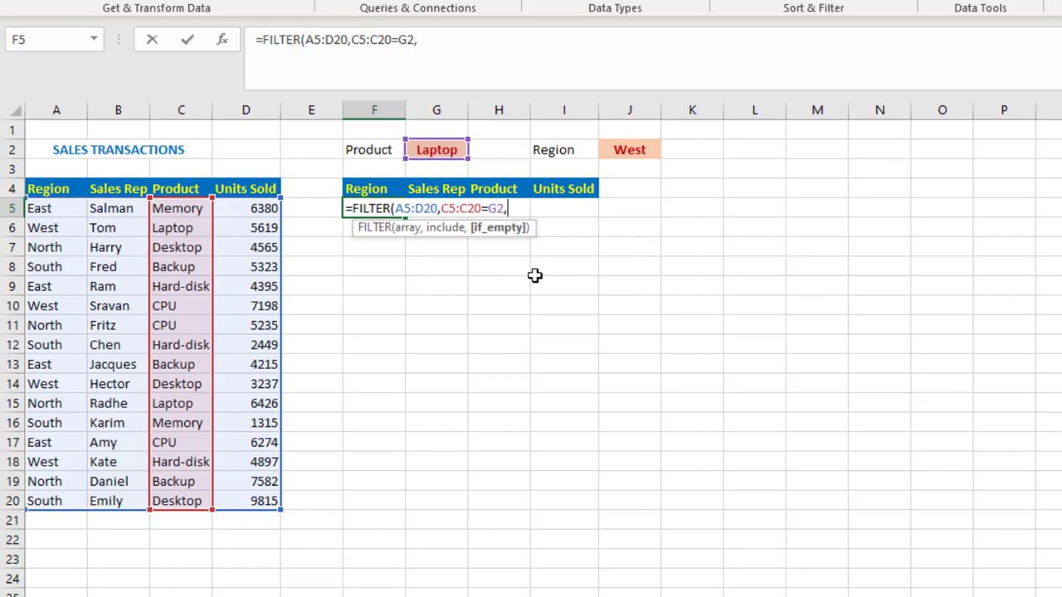
pyautogui.write('""')
pyautogui.write(')')
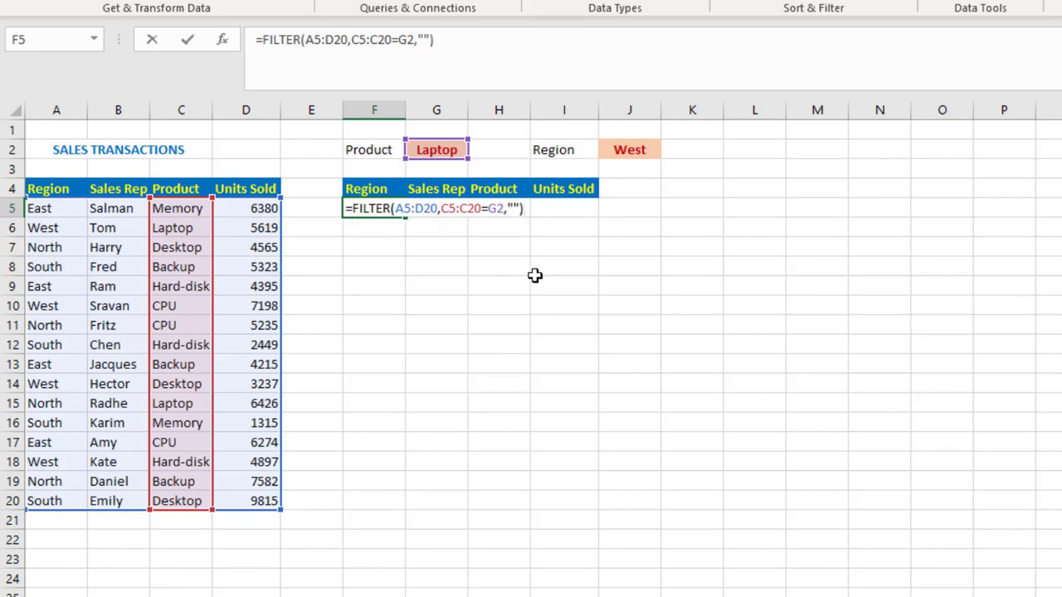
pyautogui.press('Return')
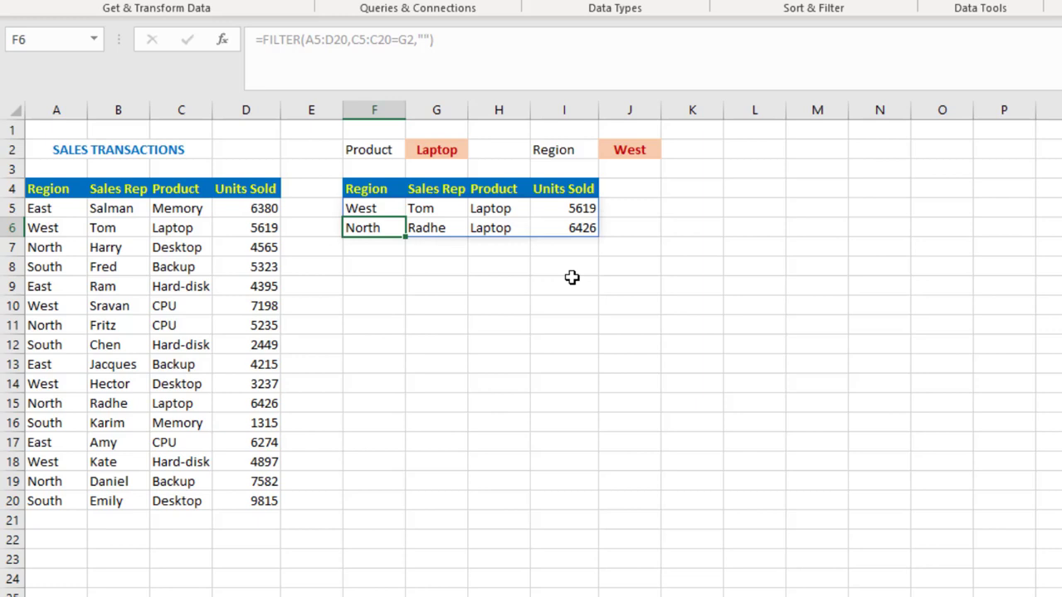
# Step: Check the results and West criterion, then Clear All on the spilled range F5:I6
pyautogui.click(504, 209)
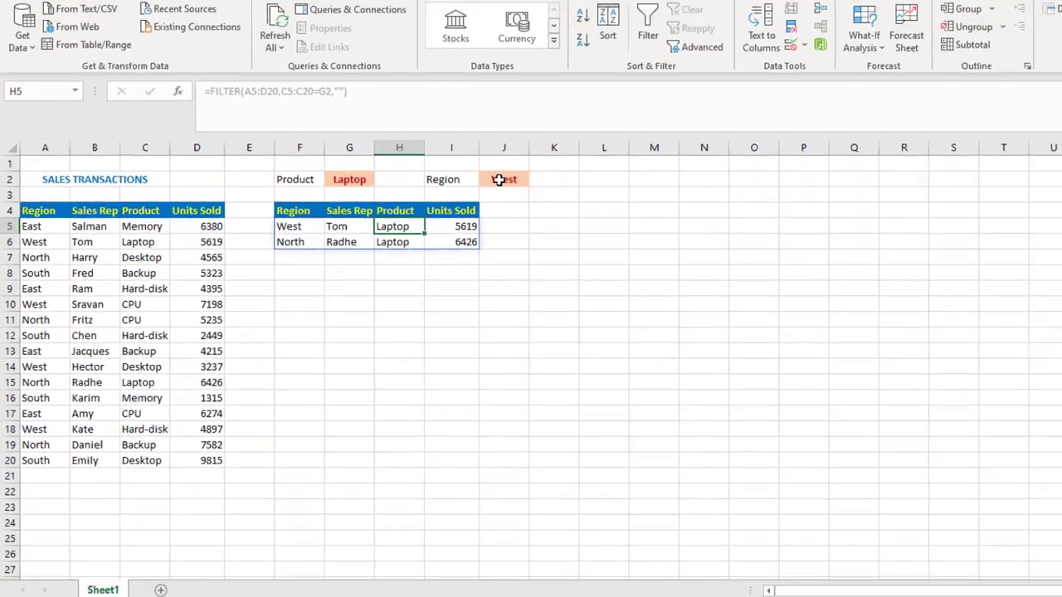
pyautogui.click(498, 180)
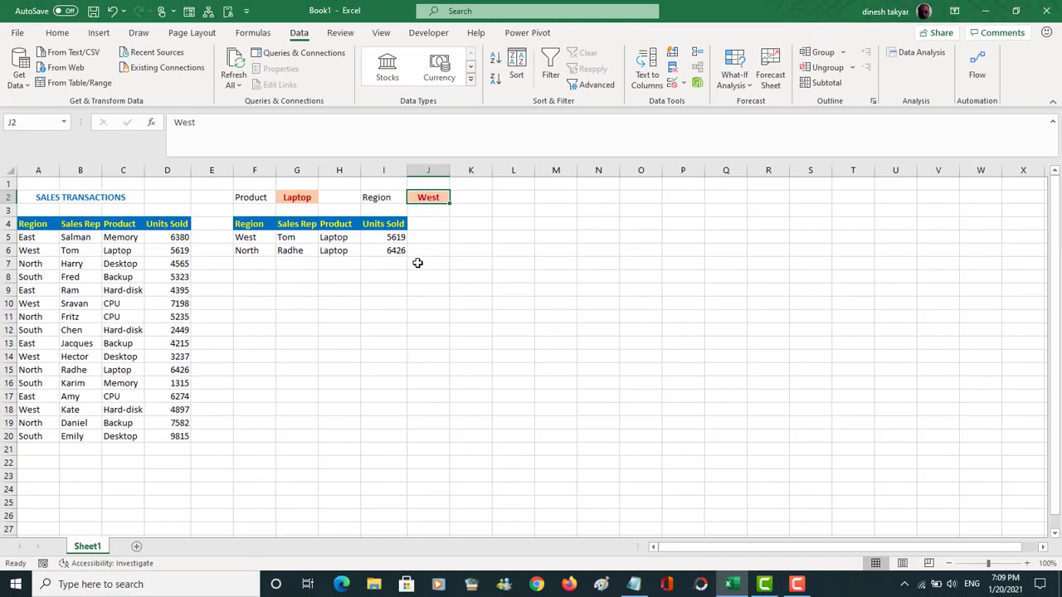
pyautogui.click(259, 238)
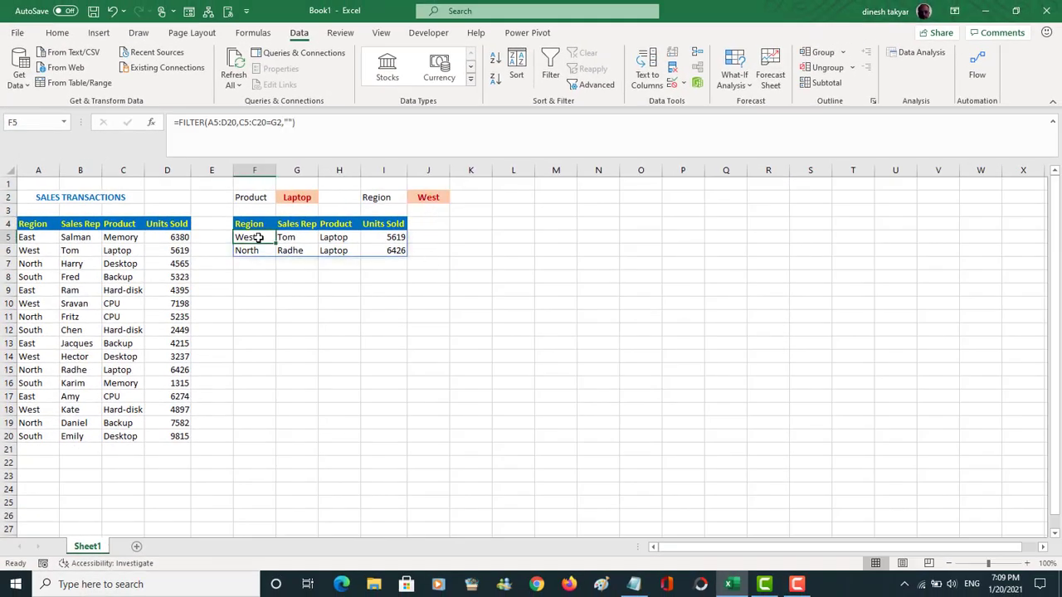
pyautogui.moveTo(259, 238); pyautogui.dragTo(390, 253)
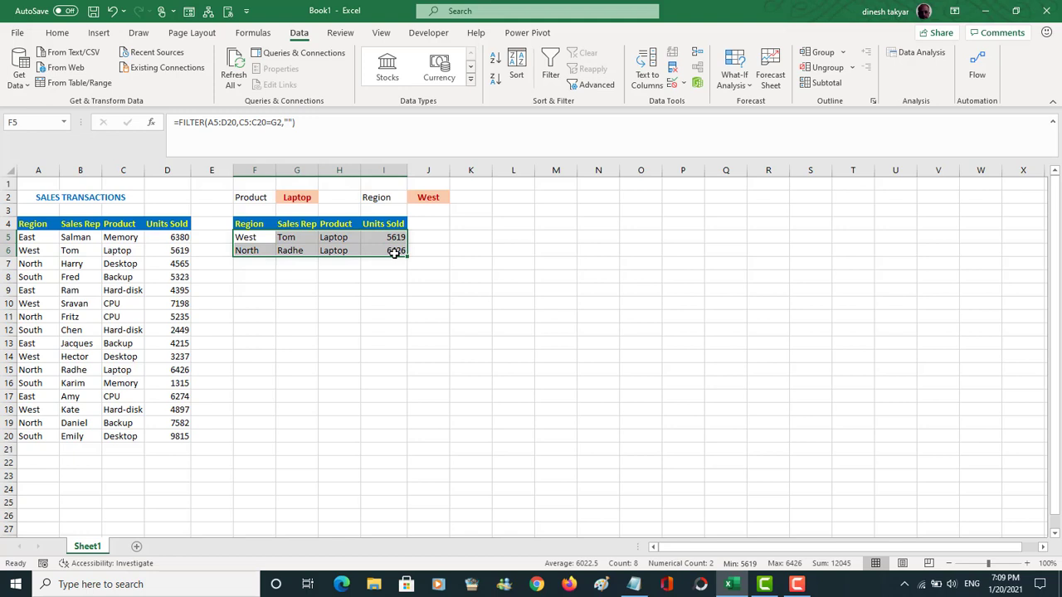
pyautogui.hotkey('alt', 'h')
pyautogui.press('e')
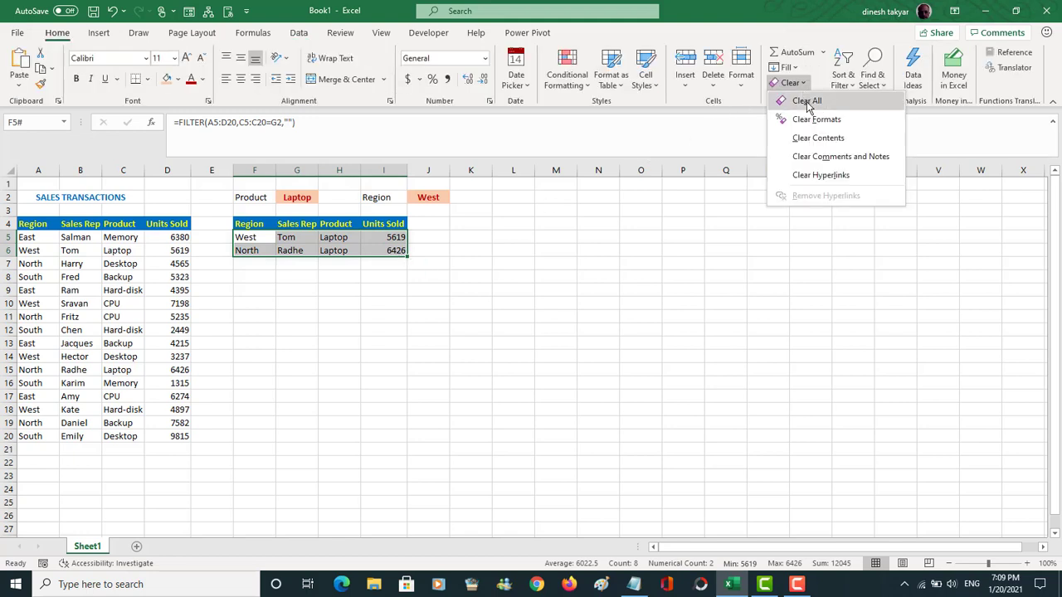
pyautogui.click(806, 101)
pyautogui.click(258, 239)
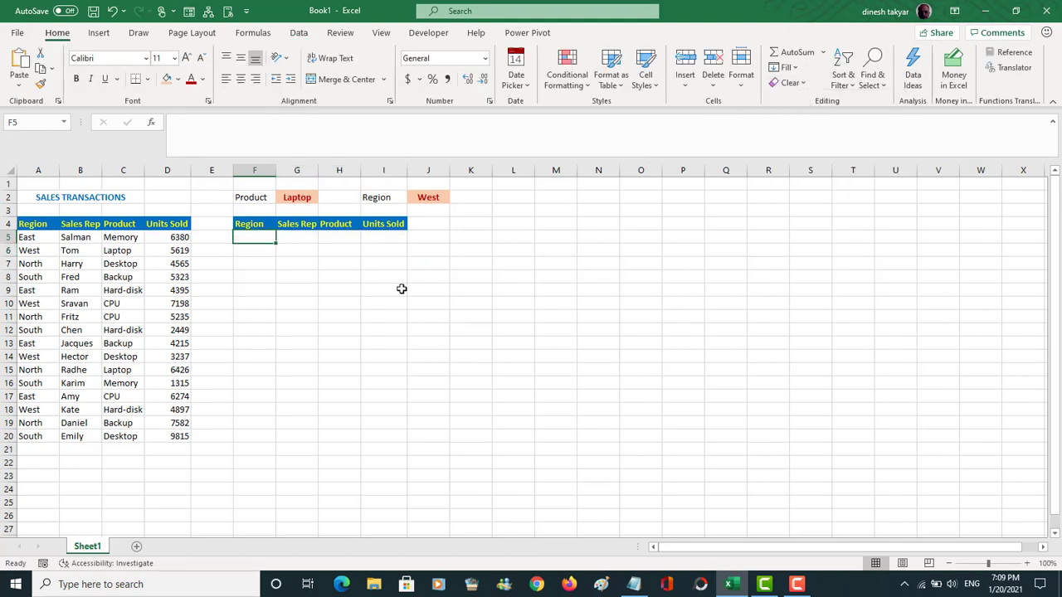
# Step: Retype FILTER over A5:D20 with the bracketed condition (C5:C20=G2) followed by *
pyautogui.write('=')
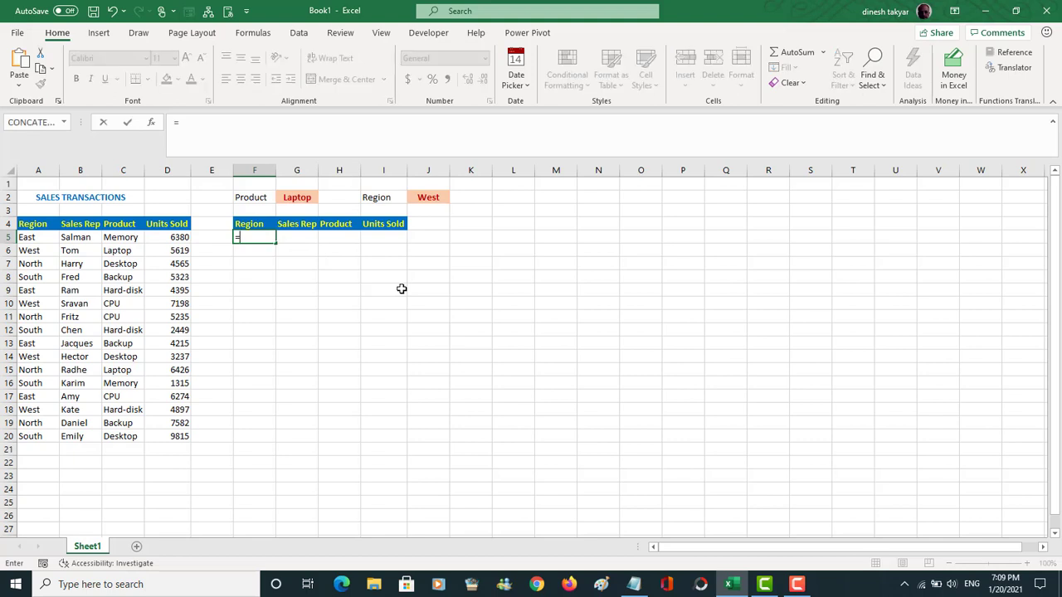
pyautogui.write('fil')
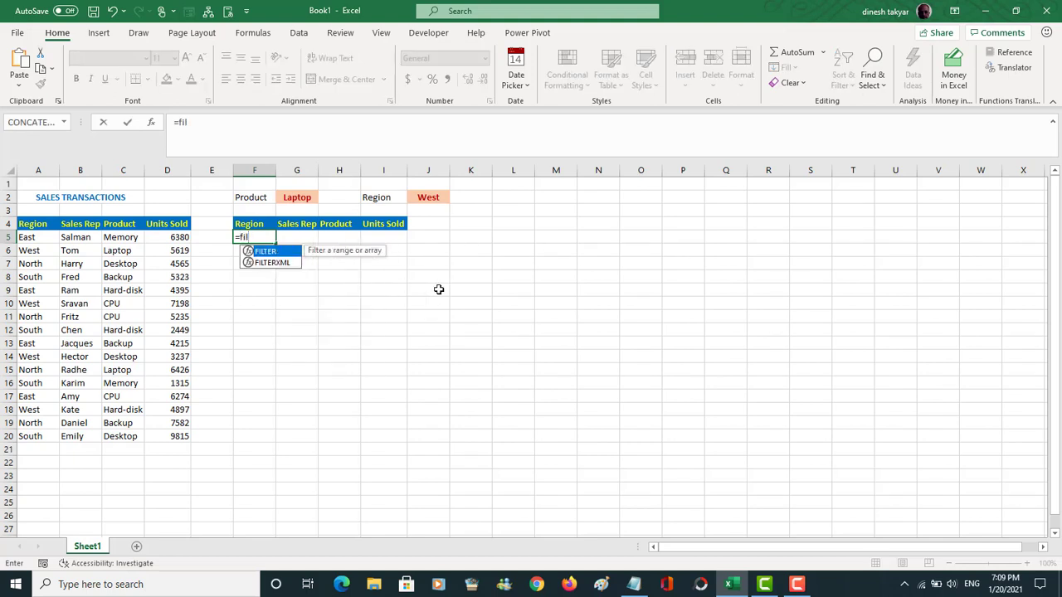
pyautogui.press('Tab')
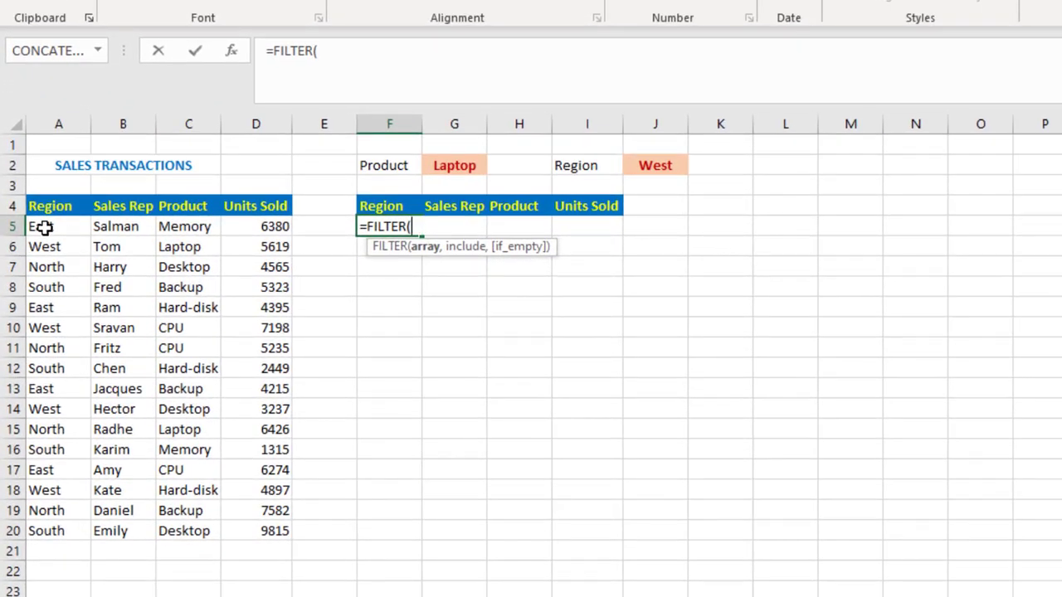
pyautogui.moveTo(43, 227)
pyautogui.mouseDown()
pyautogui.moveTo(255, 474)
pyautogui.moveTo(257, 522)
pyautogui.mouseUp()
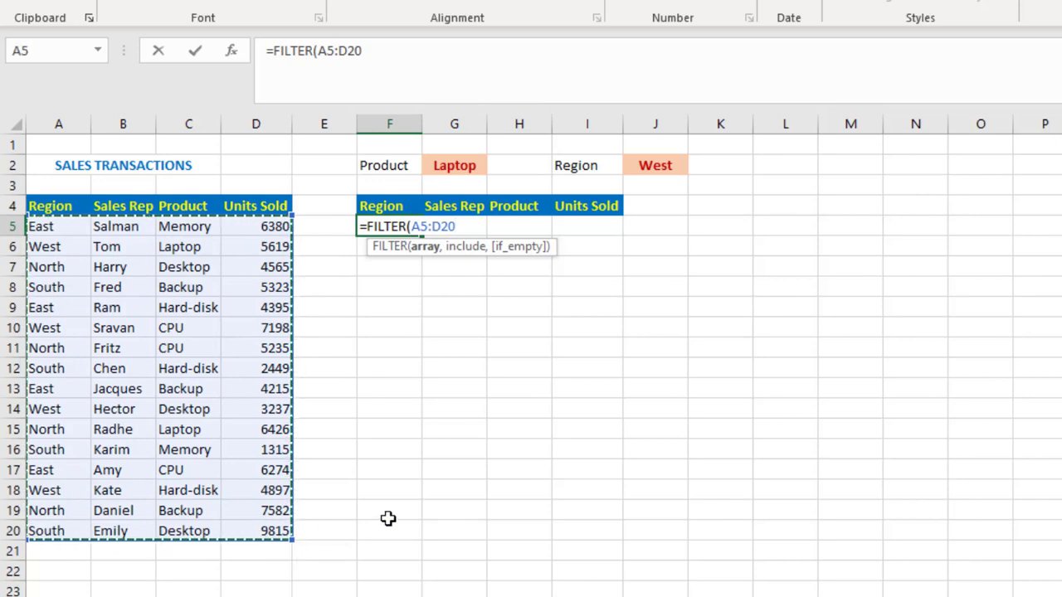
pyautogui.write(',')
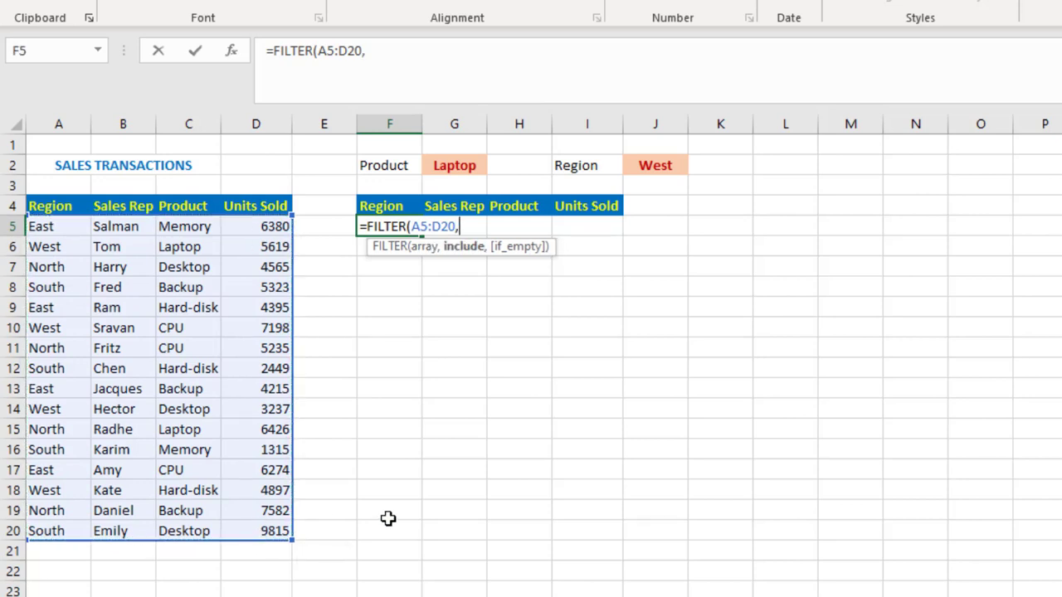
pyautogui.write('(')
pyautogui.moveTo(187, 226); pyautogui.dragTo(170, 531)
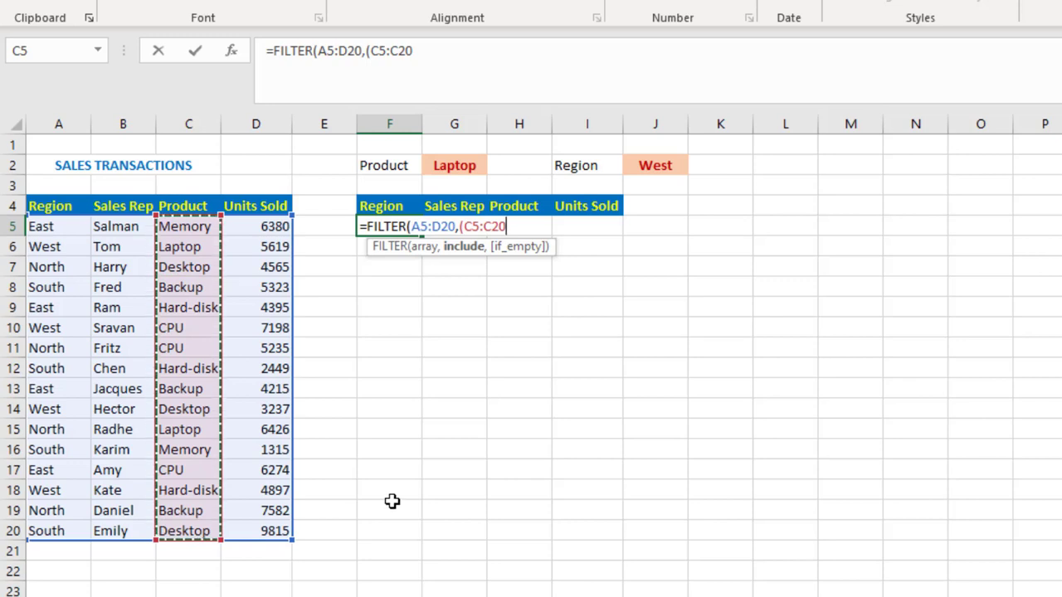
pyautogui.write('=')
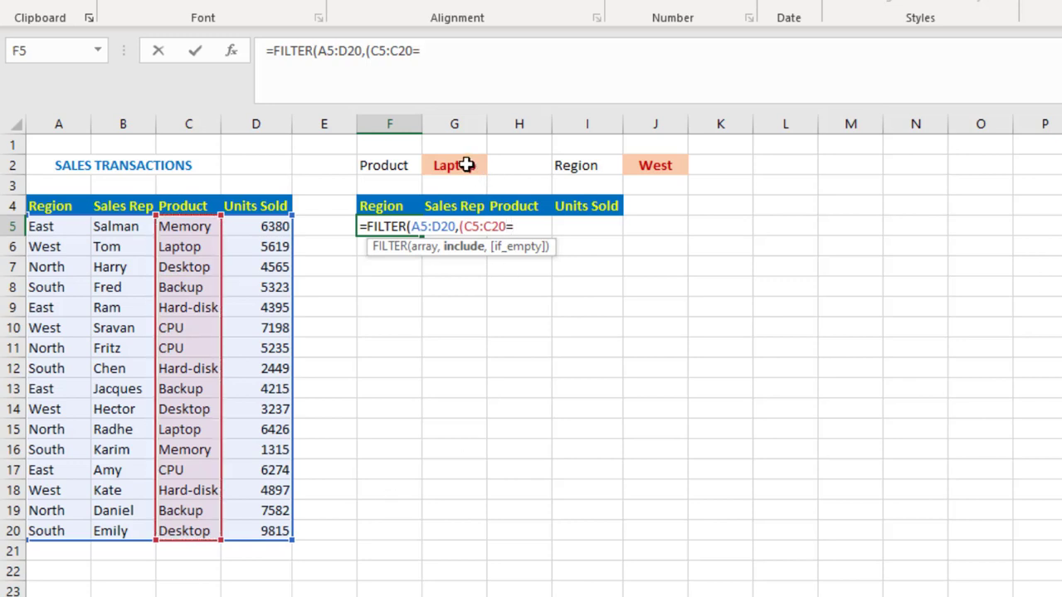
pyautogui.click(467, 165)
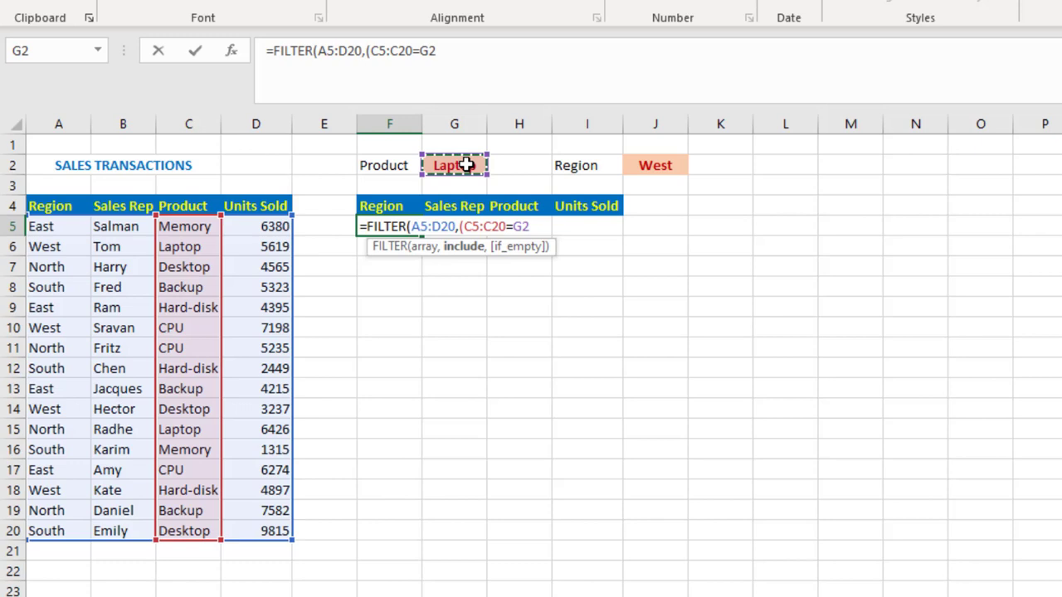
pyautogui.write(')')
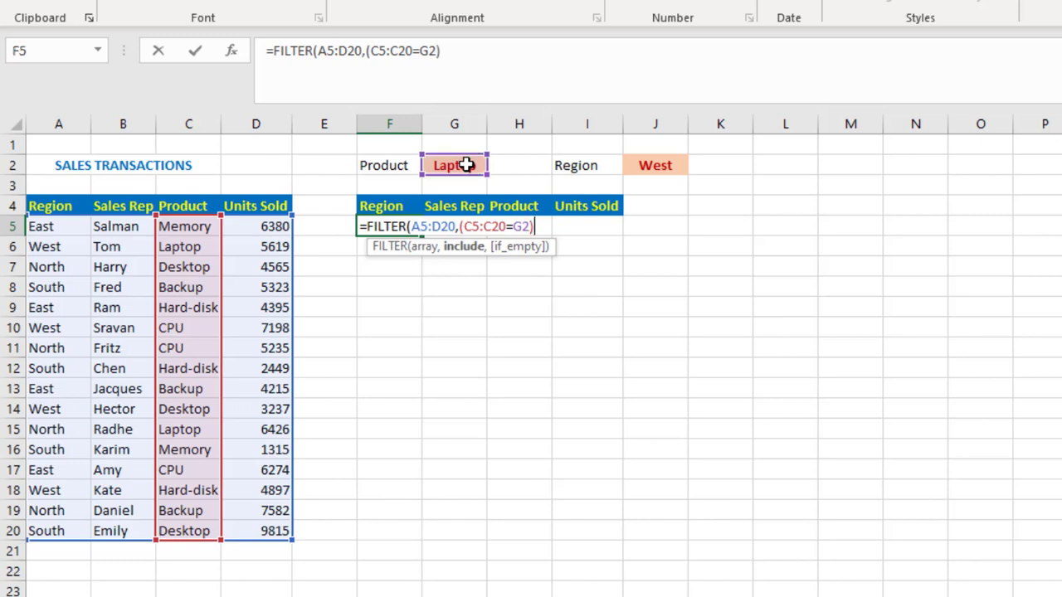
pyautogui.write('*')
# Step: Add the (A5:A20=J2) region condition and "" fallback, returning Tom's West Laptop 5619 row
pyautogui.moveTo(46, 225); pyautogui.dragTo(38, 531)
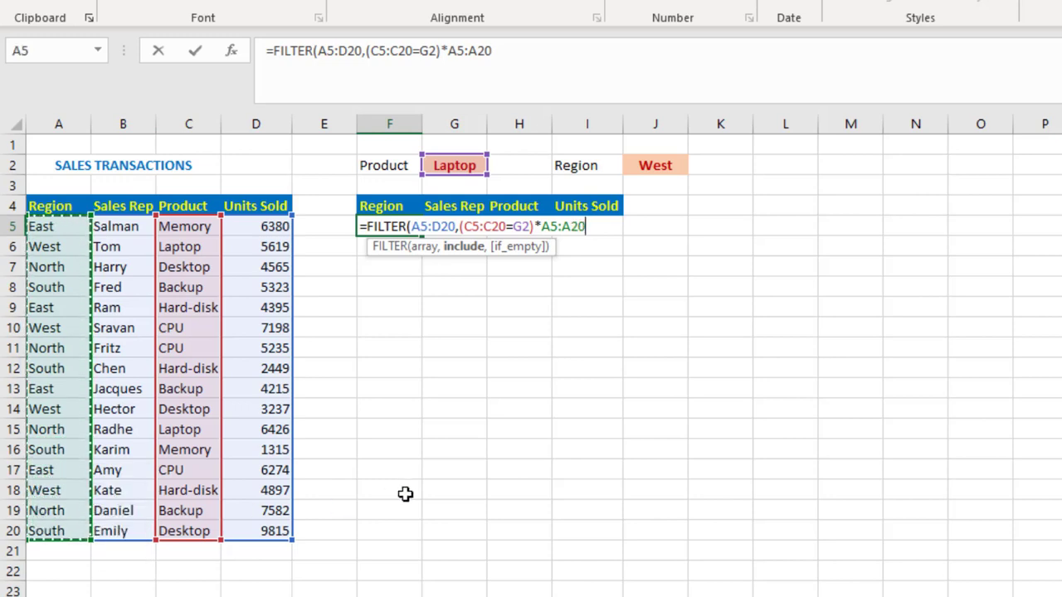
pyautogui.write('=')
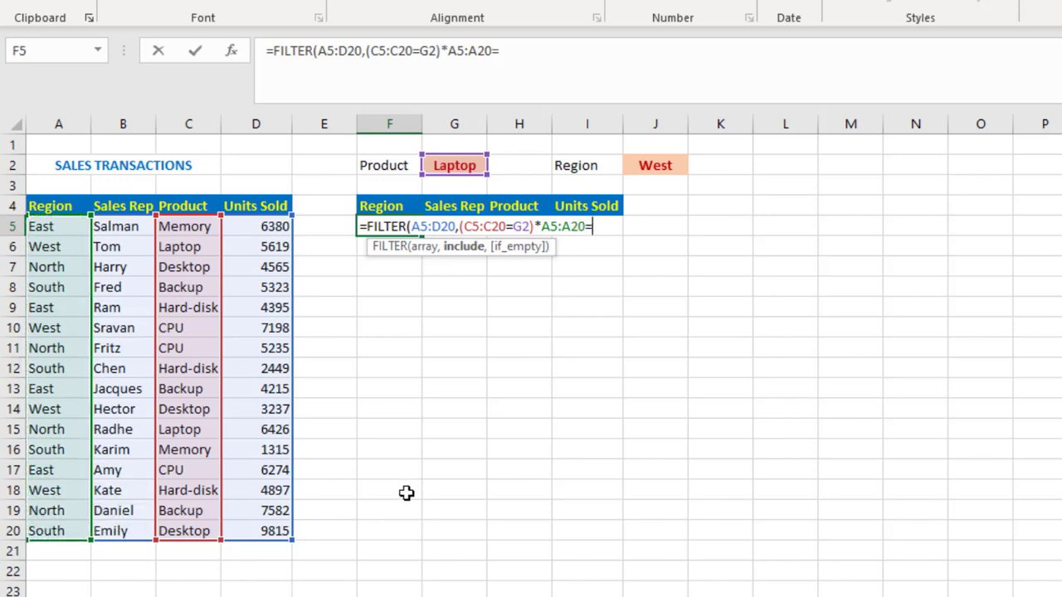
pyautogui.click(666, 166)
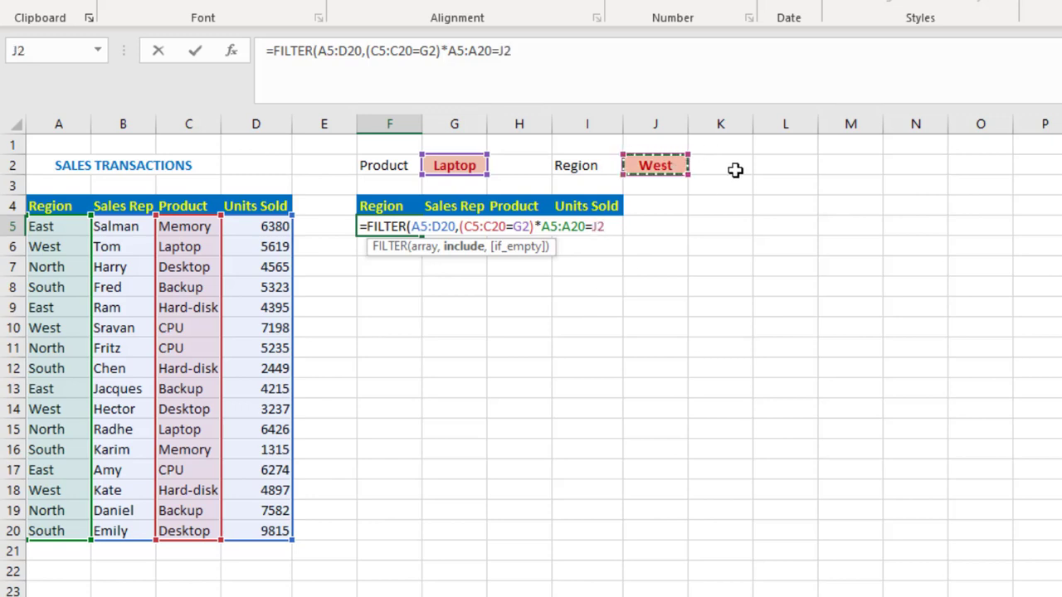
pyautogui.write(')')
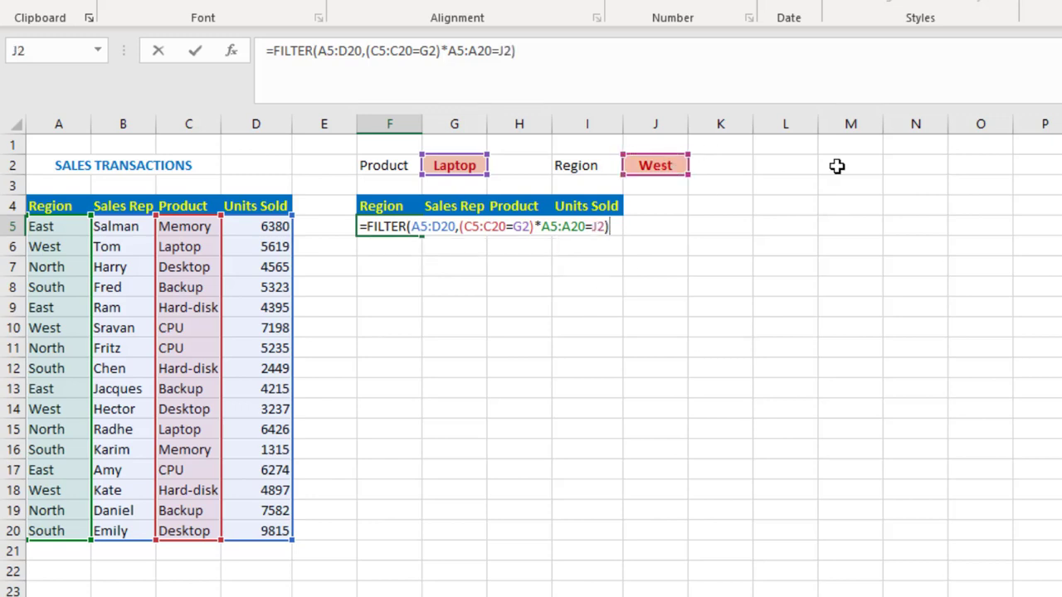
pyautogui.click(541, 227)
pyautogui.write('(')
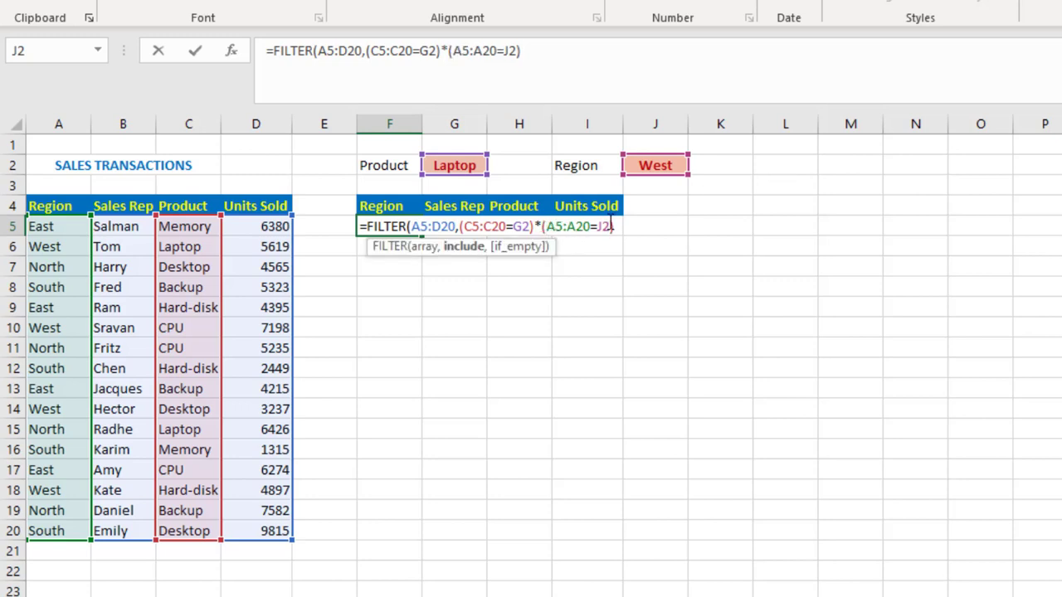
pyautogui.click(618, 226)
pyautogui.write(',""')
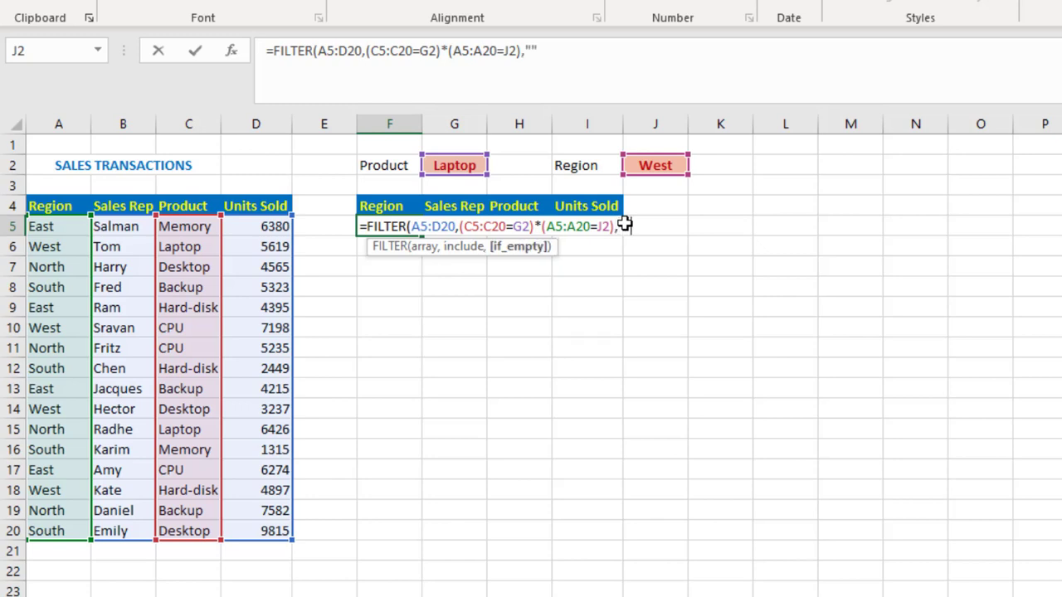
pyautogui.write(')')
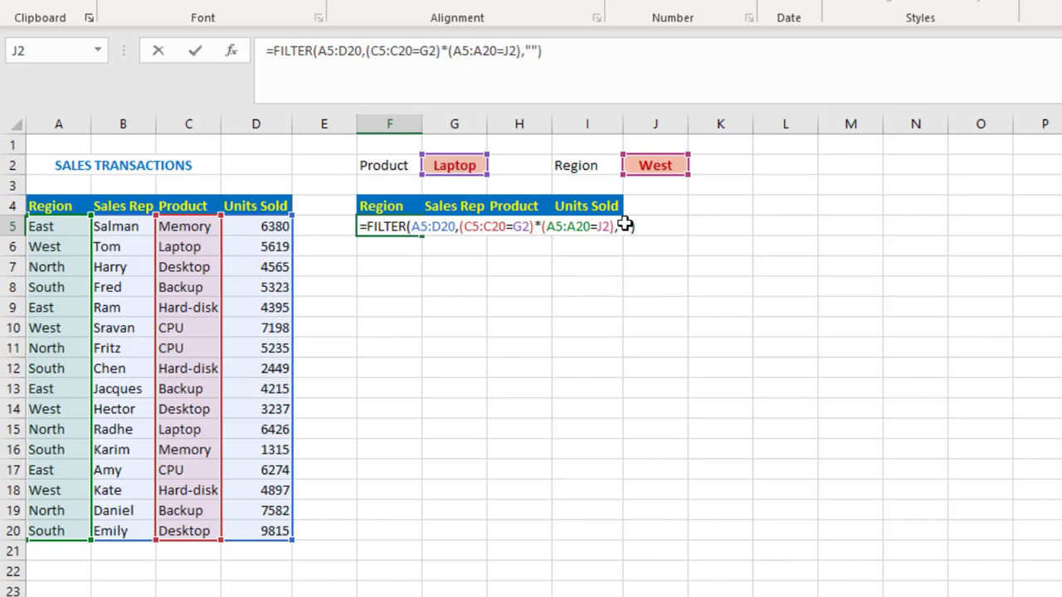
pyautogui.press('Return')
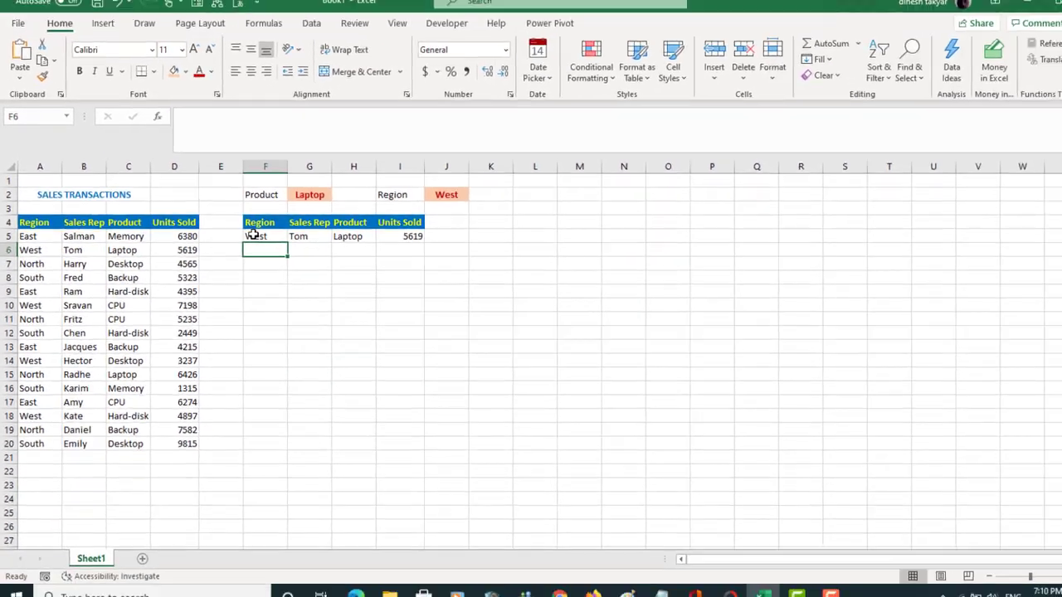
# Step: Select the result row F5:I5 and bring up the Clear options
pyautogui.moveTo(249, 238); pyautogui.dragTo(377, 240)
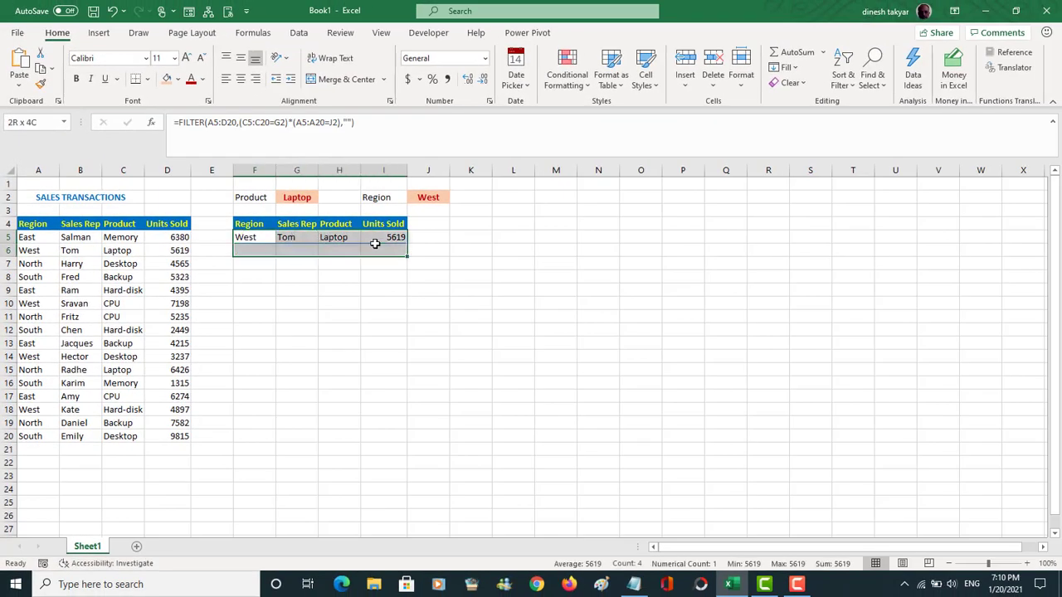
pyautogui.click(801, 86)
# Step: Clear All the old result, then start a new FILTER in F5 over A5:D20
pyautogui.click(801, 102)
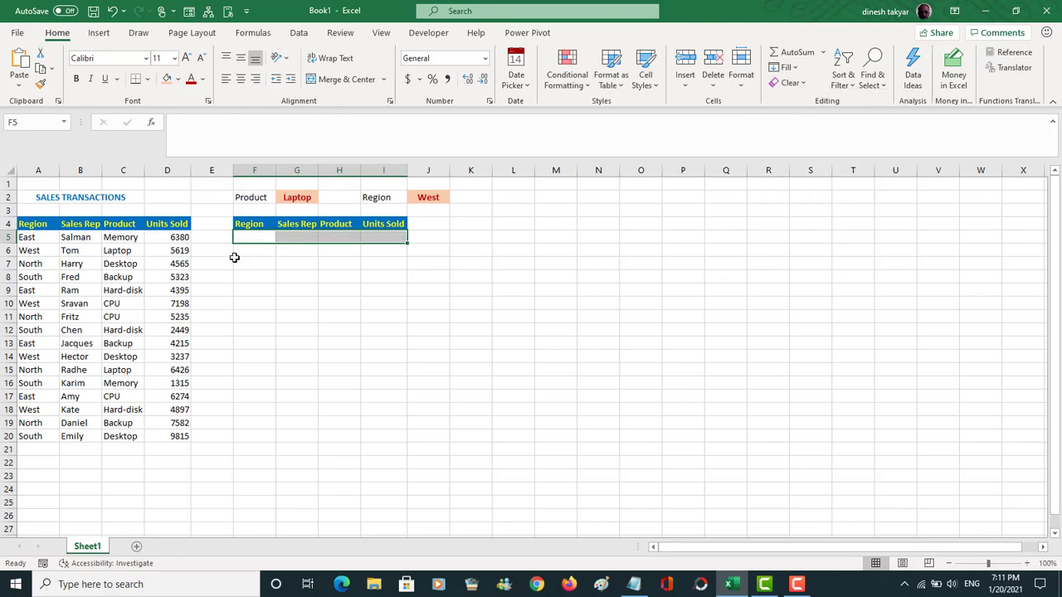
pyautogui.click(255, 236)
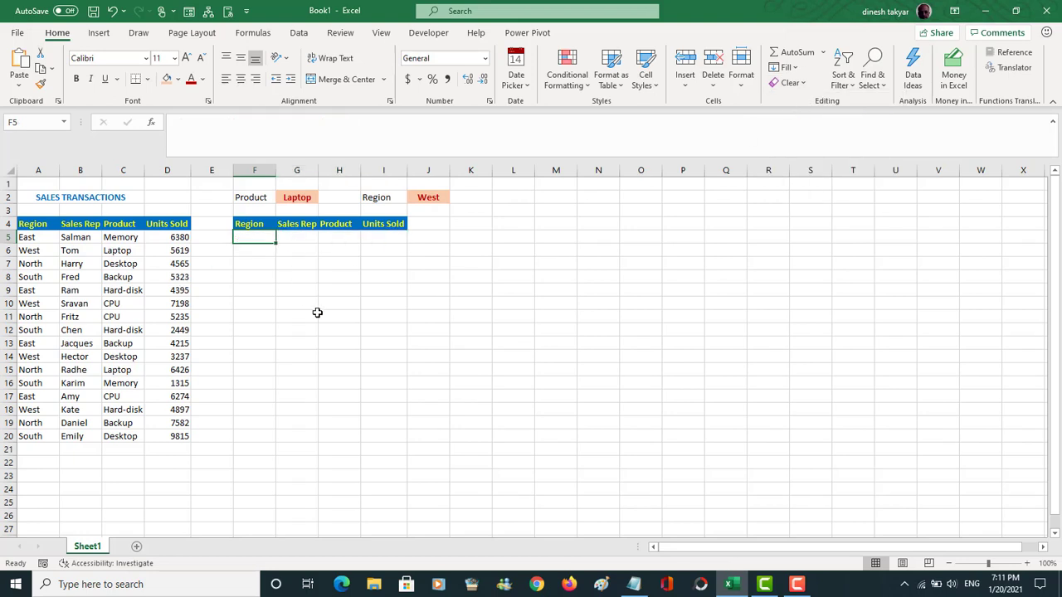
pyautogui.write('=fil')
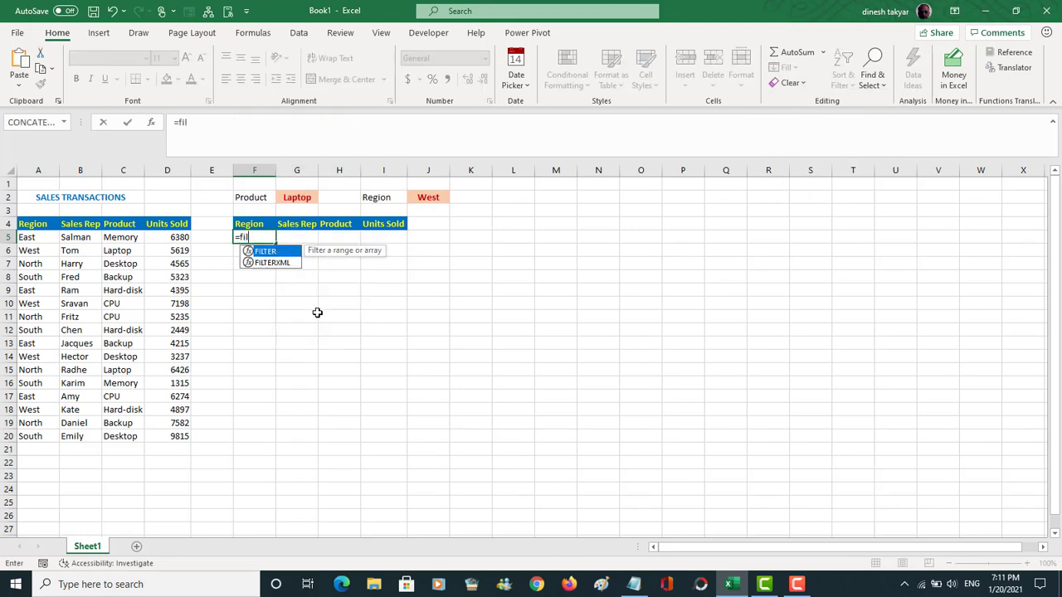
pyautogui.press('Tab')
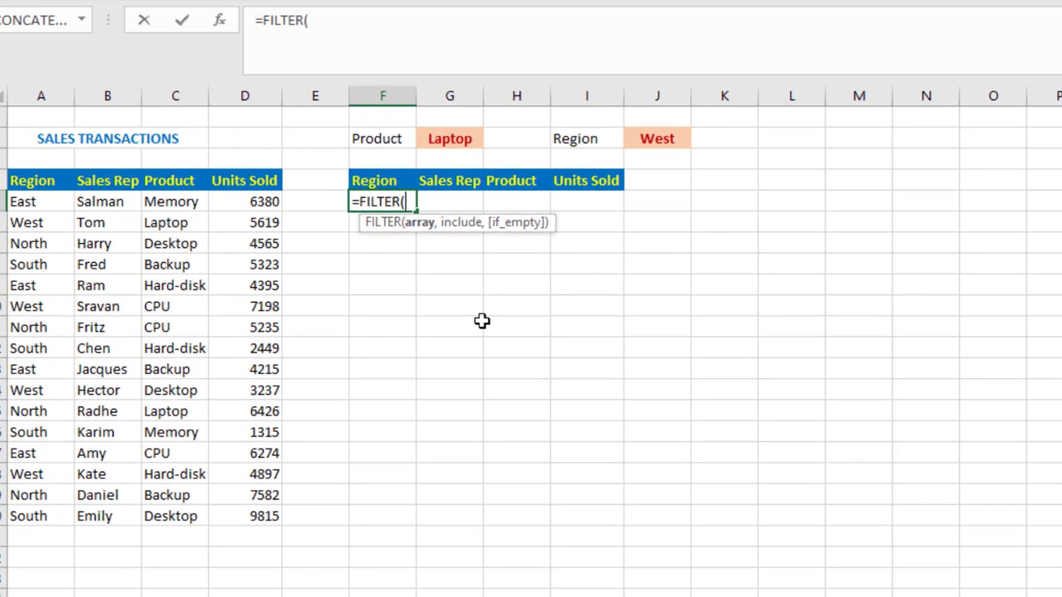
pyautogui.moveTo(20, 202); pyautogui.dragTo(233, 421)
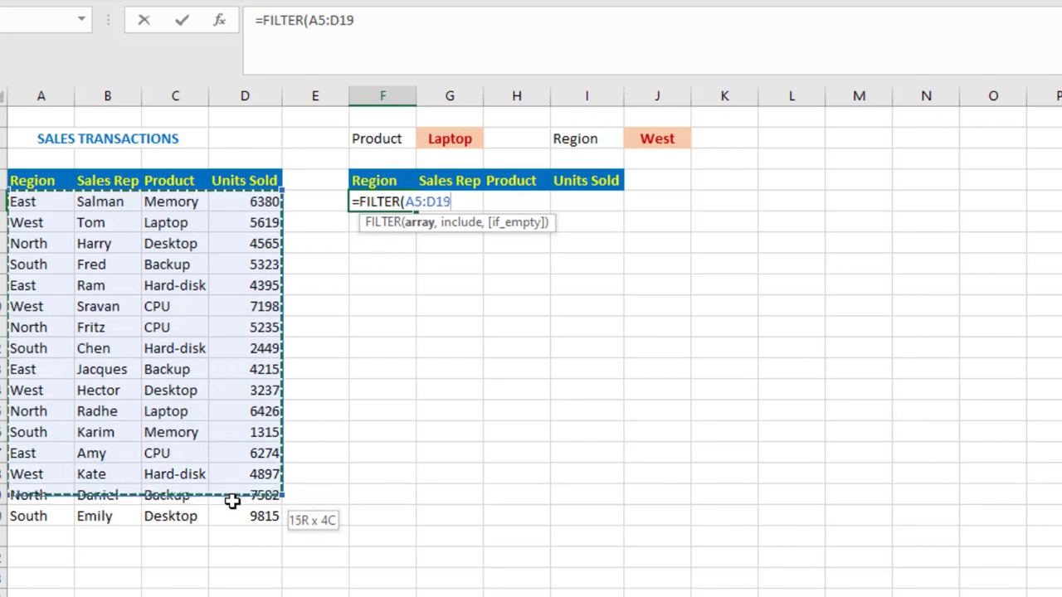
pyautogui.moveTo(233, 421); pyautogui.dragTo(234, 515)
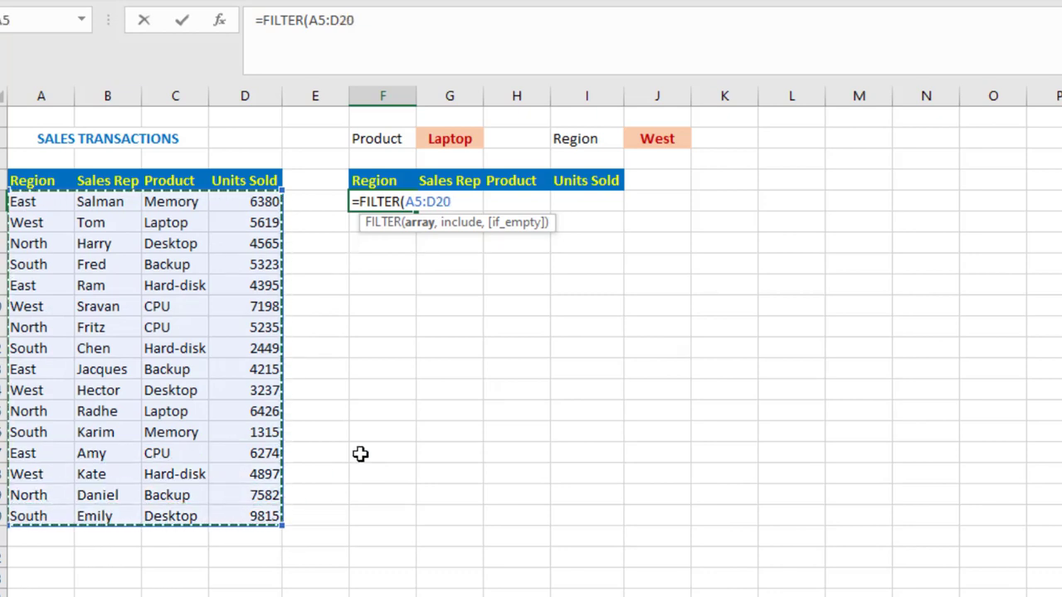
pyautogui.write(',')
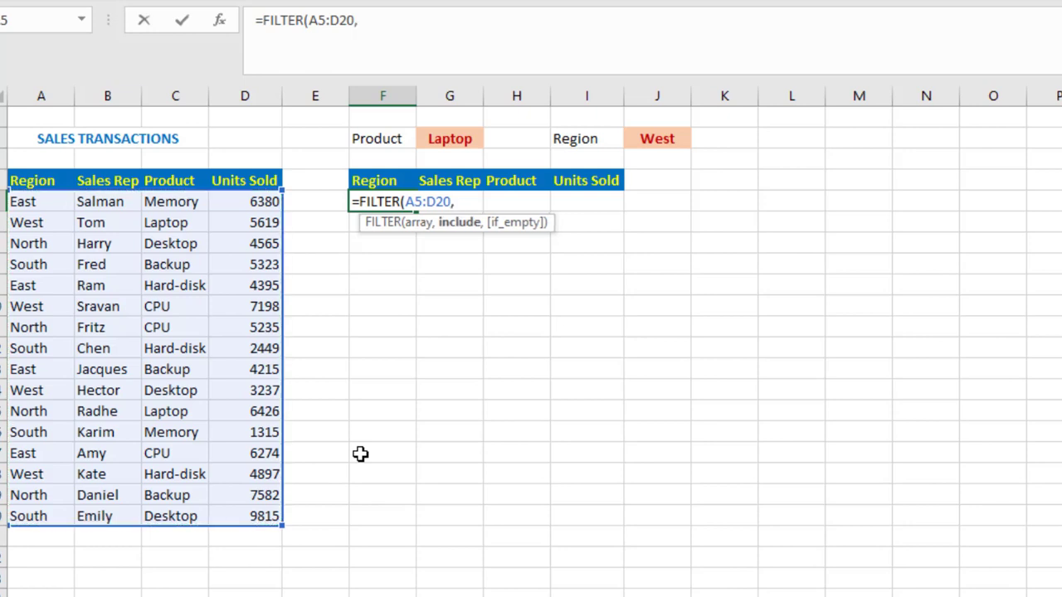
pyautogui.write('(')
# Step: Enter text criteria (C5:C20="Laptop")*(A5:A20="West") with an empty-text "" fallback
pyautogui.moveTo(170, 207); pyautogui.dragTo(171, 510)
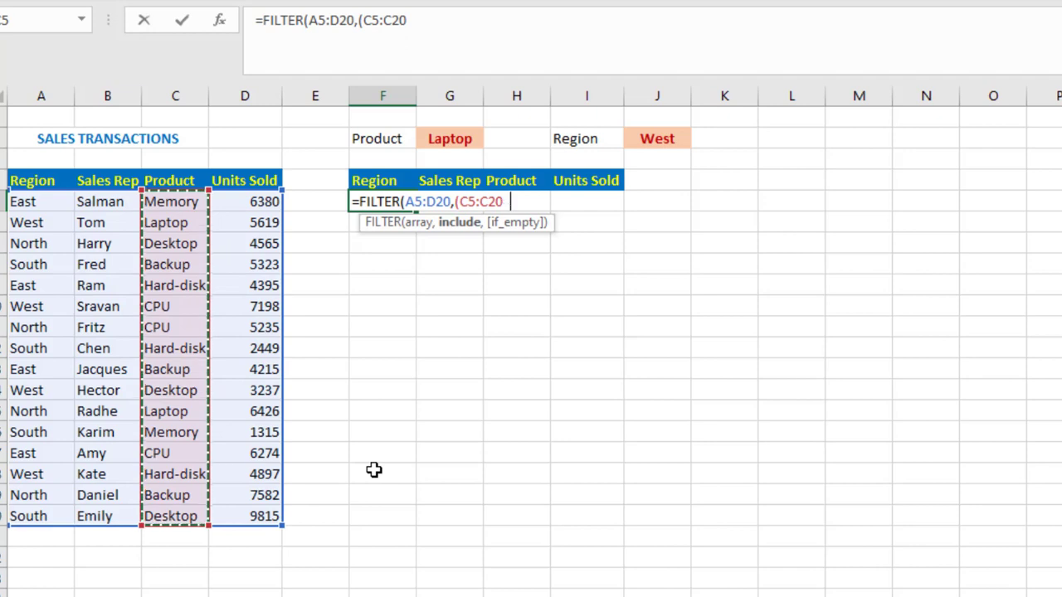
pyautogui.write('="')
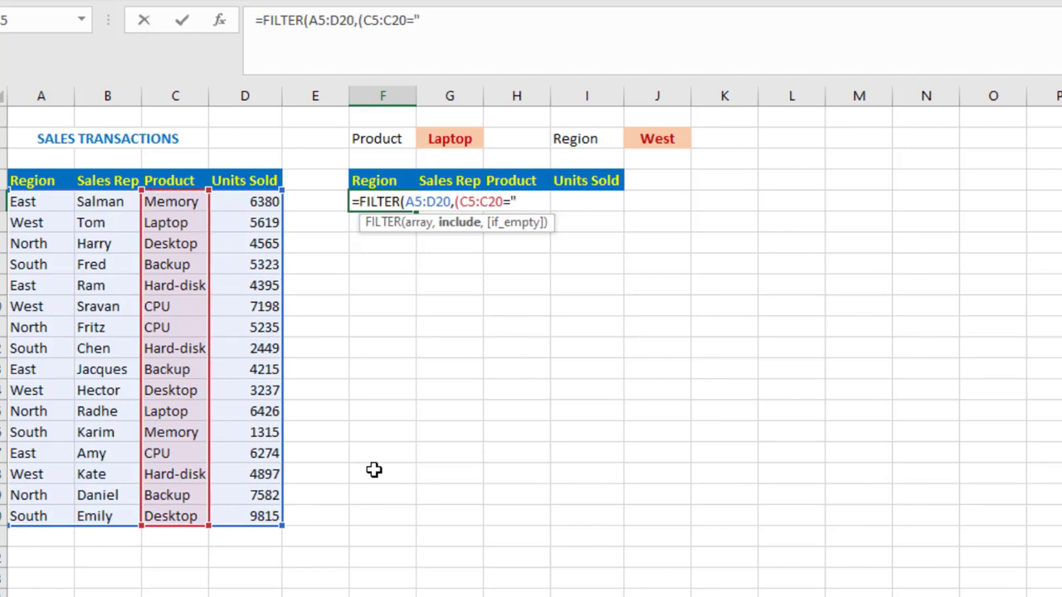
pyautogui.write('Lapto')
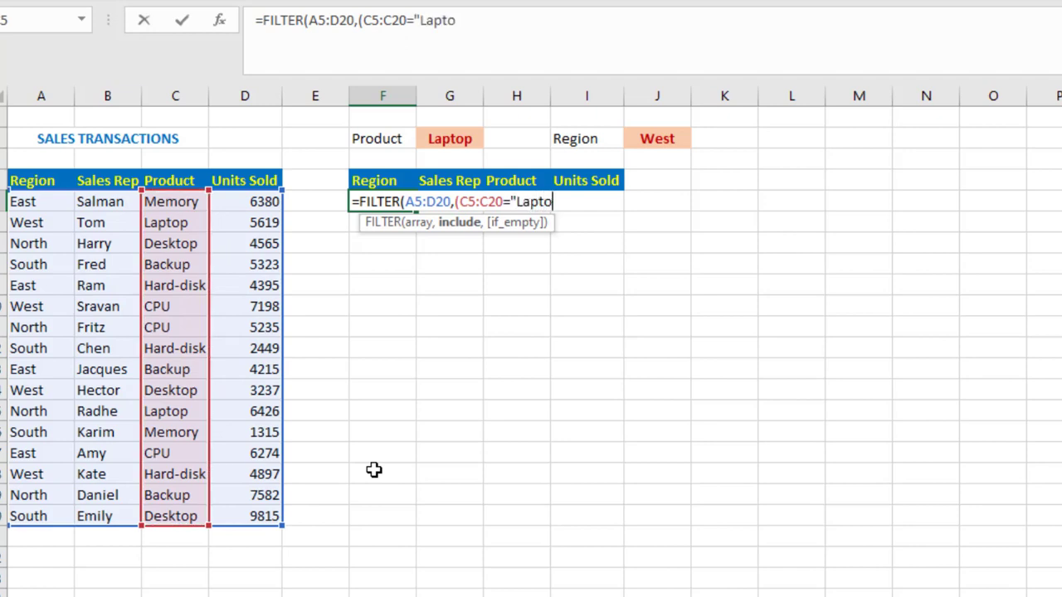
pyautogui.write('p"')
pyautogui.write(')')
pyautogui.write('*')
pyautogui.moveTo(37, 202); pyautogui.dragTo(20, 515)
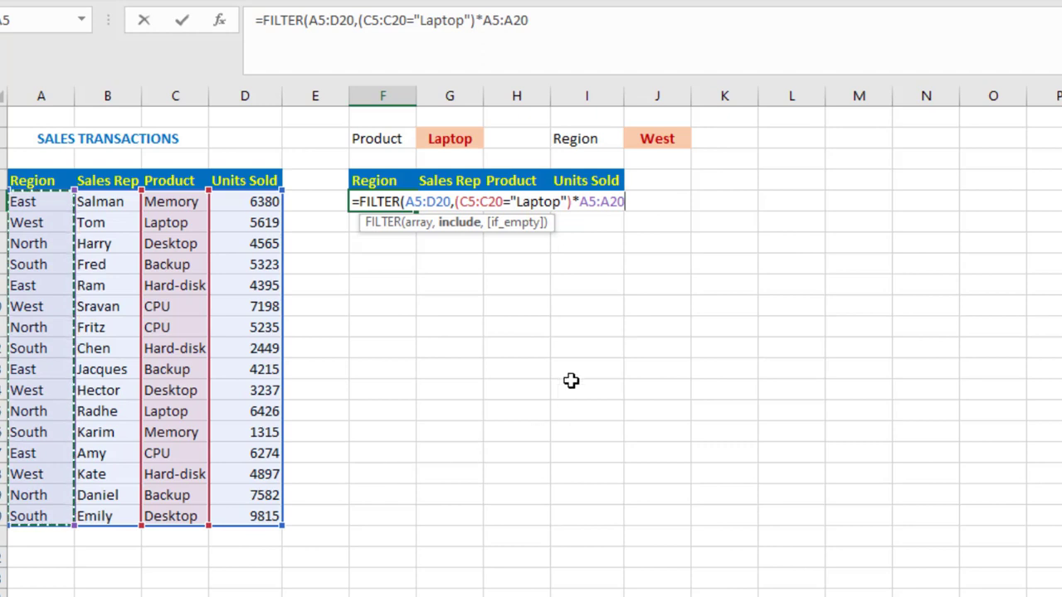
pyautogui.click(583, 201)
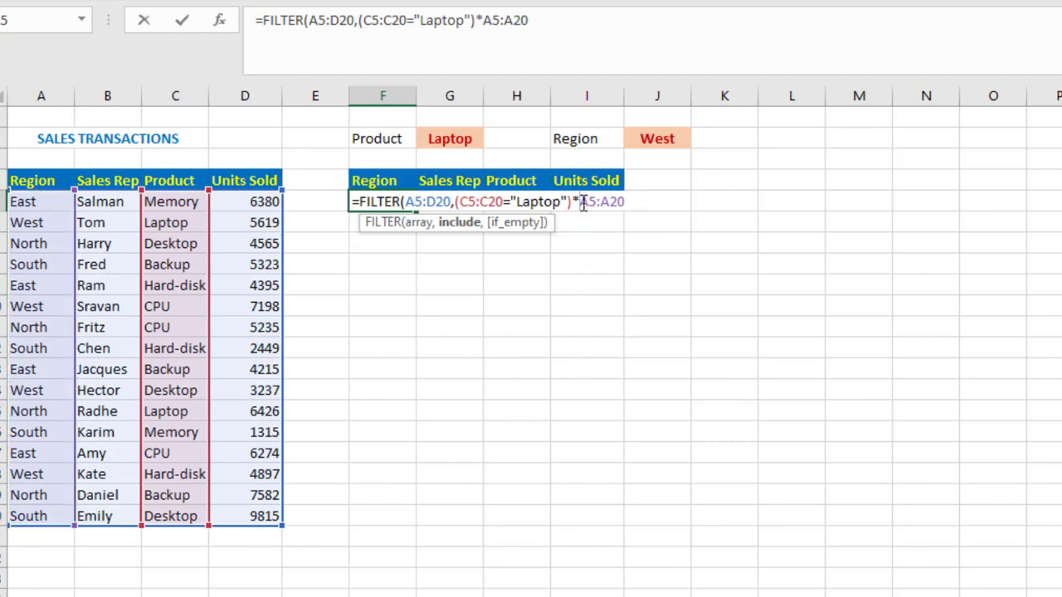
pyautogui.write('(')
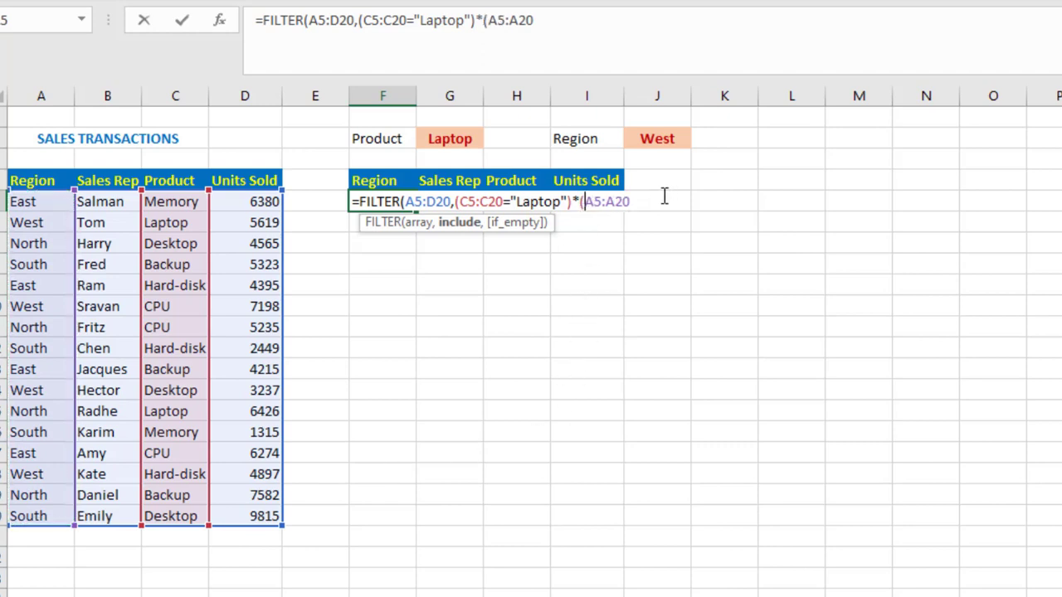
pyautogui.press('End')
pyautogui.write('=')
pyautogui.write('"Wes')
pyautogui.write('t"')
pyautogui.write('),')
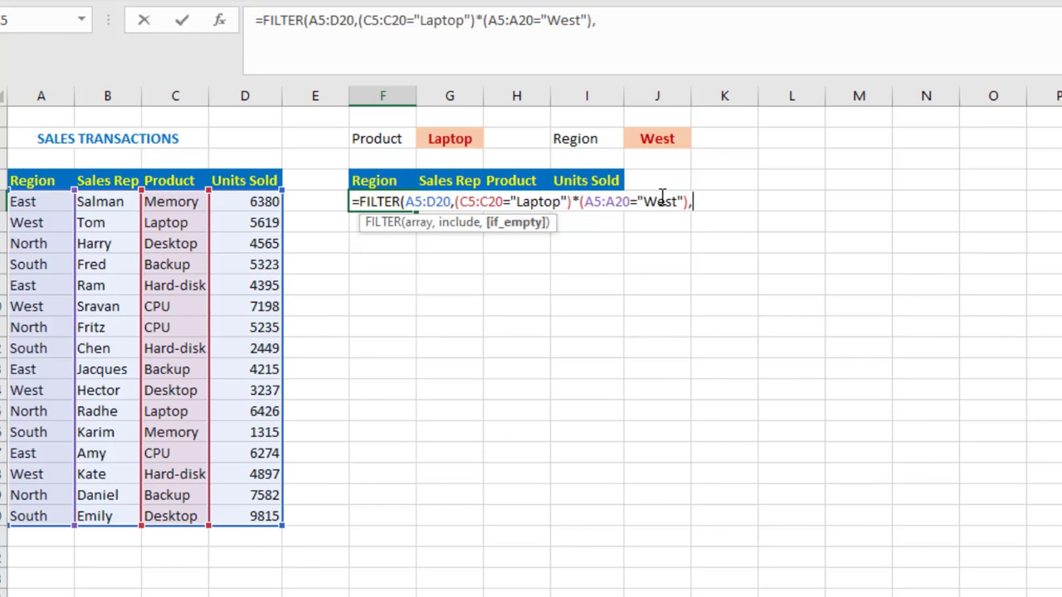
pyautogui.write('""')
pyautogui.write(')')
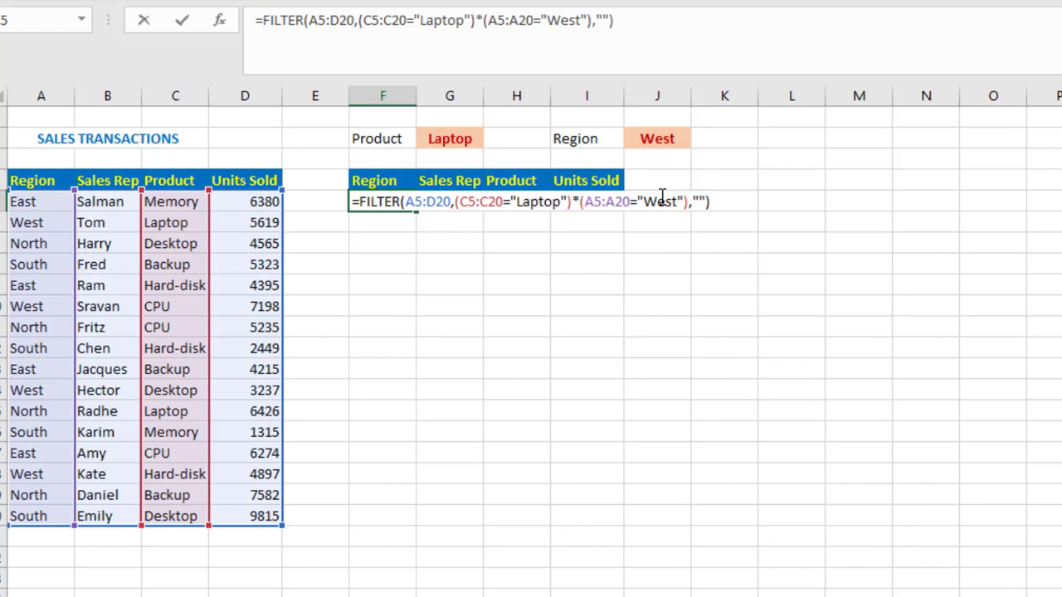
# Step: Commit the hardcoded Laptop/West FILTER formula, spilling Tom's 5619 West row
pyautogui.press('Return')
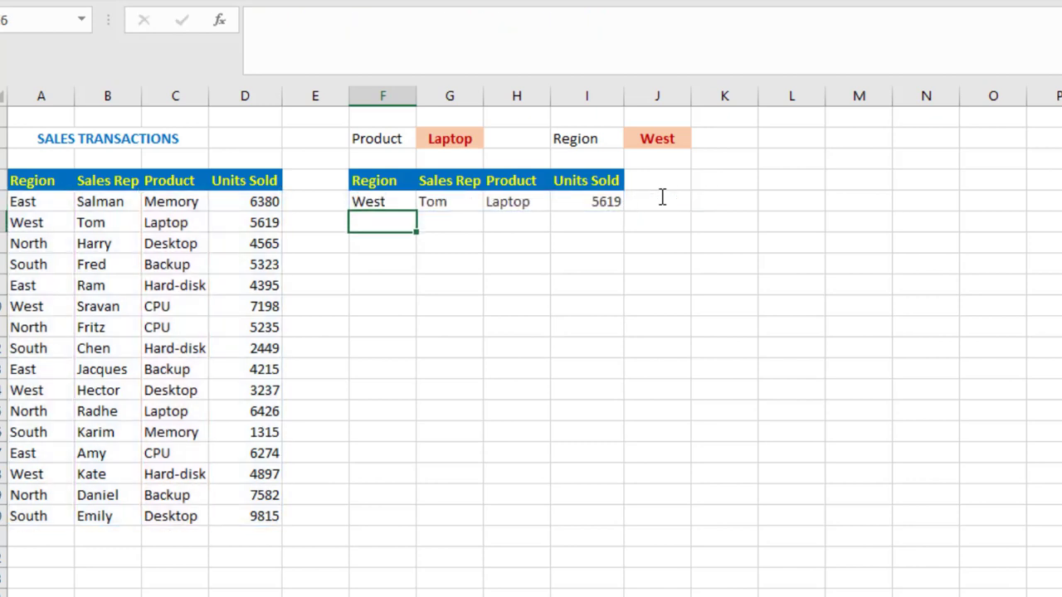